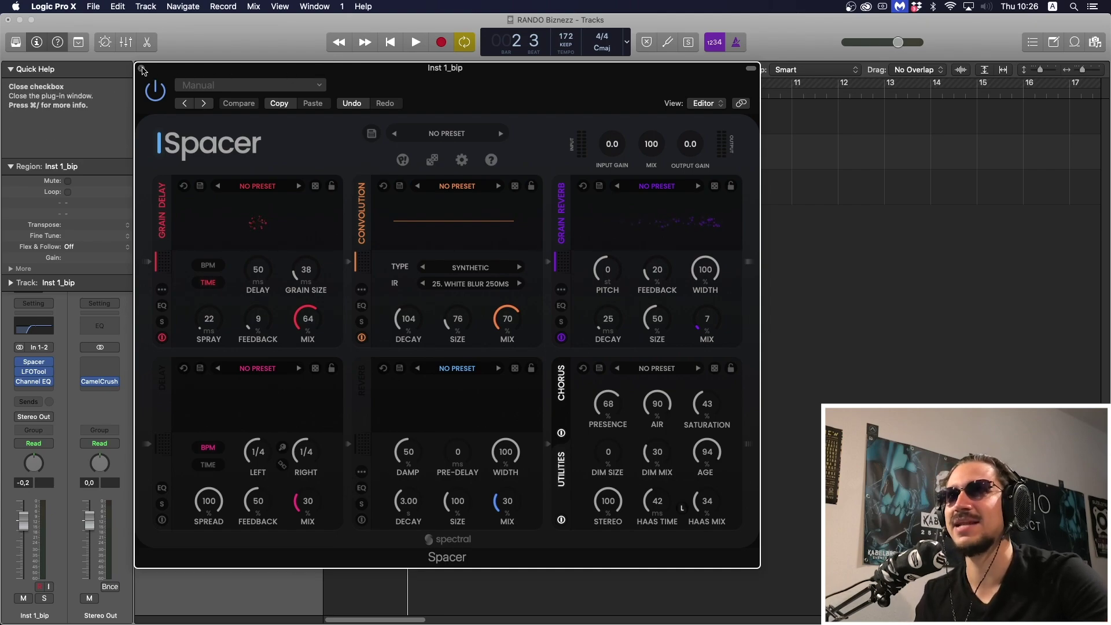
Close the Spacer plug-in window and play back the full four-bar loop with all tracks
{"action": "left_click", "coordinate": [141, 69]}
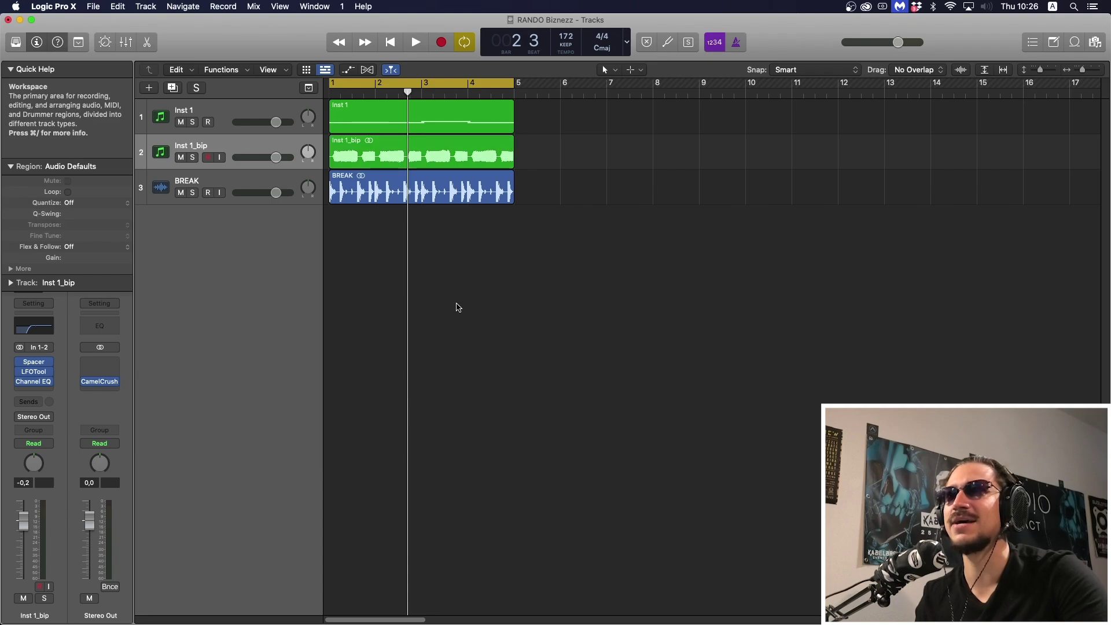
{"action": "key", "text": "space"}
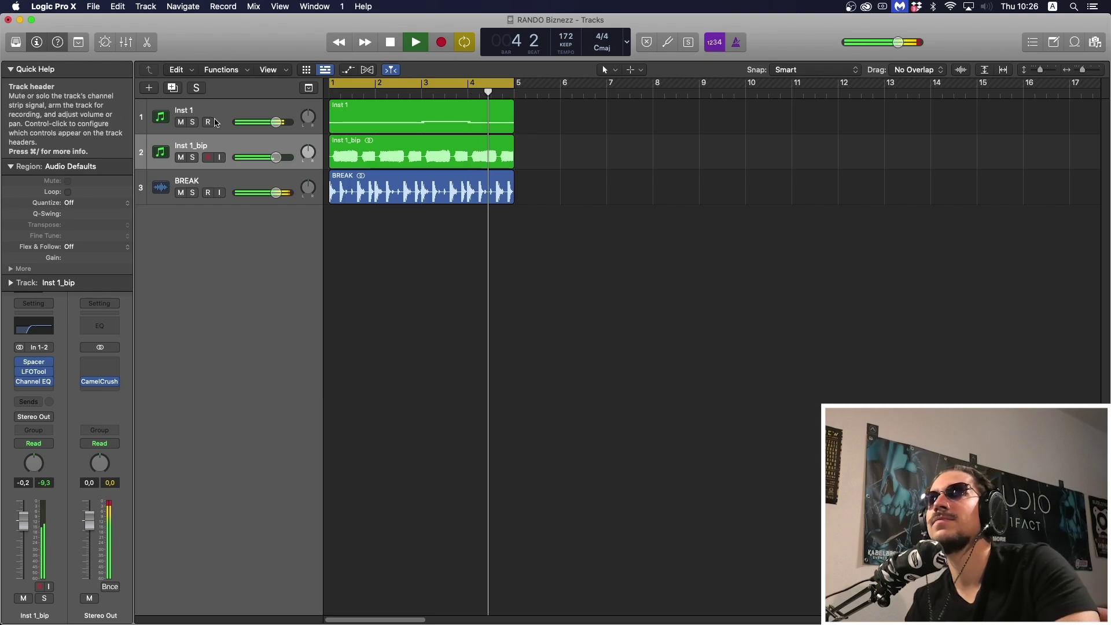
{"action": "key", "text": "space"}
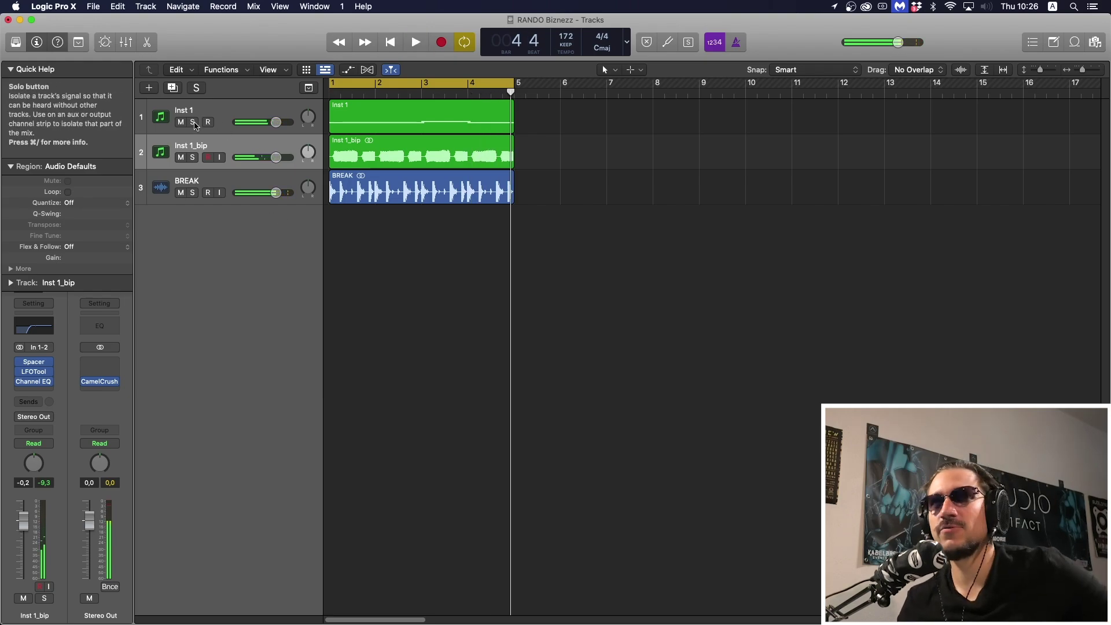
Solo the Inst 1 track and audition its Vital patch, moving the synth window clear of the webcam area and closing it when done
{"action": "left_click", "coordinate": [194, 122]}
{"action": "left_click", "coordinate": [214, 113]}
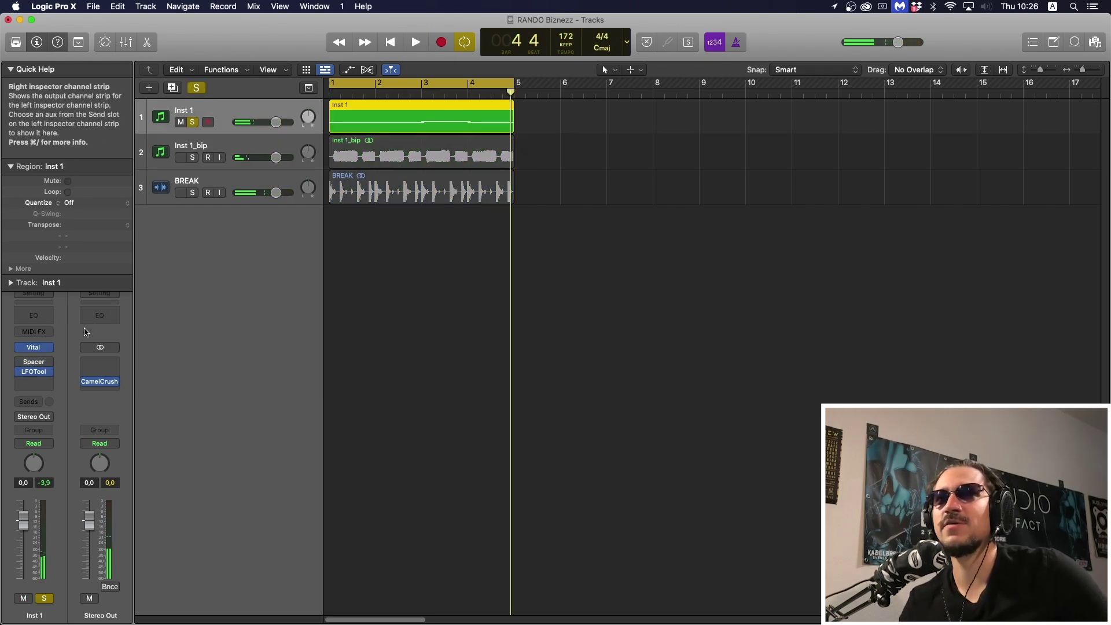
{"action": "left_click", "coordinate": [32, 348]}
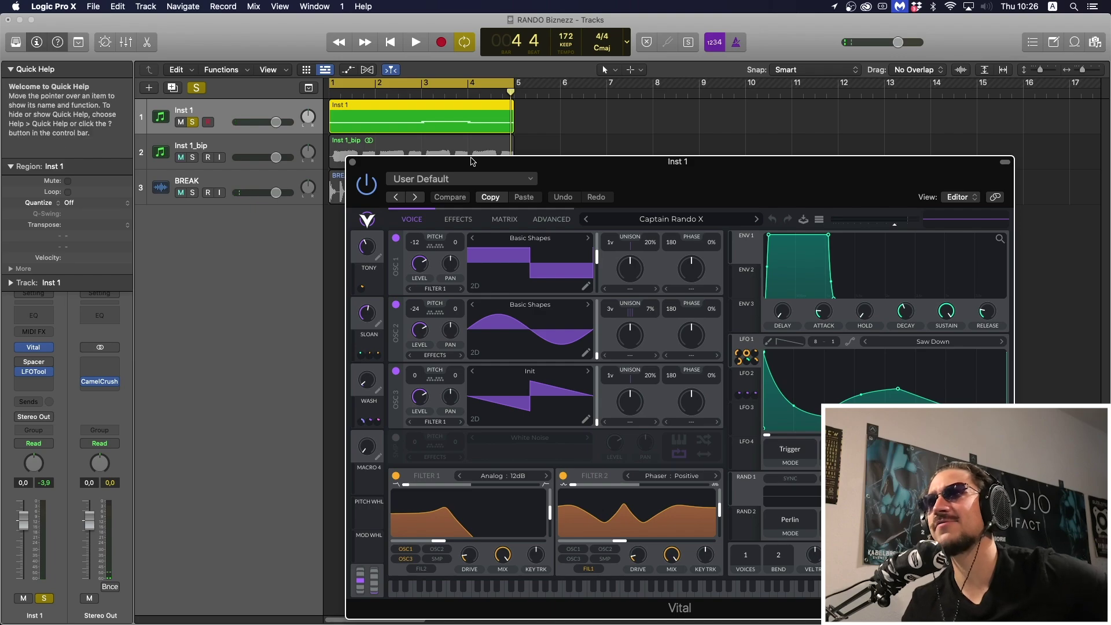
{"action": "left_click_drag", "start_coordinate": [472, 161], "coordinate": [217, 73]}
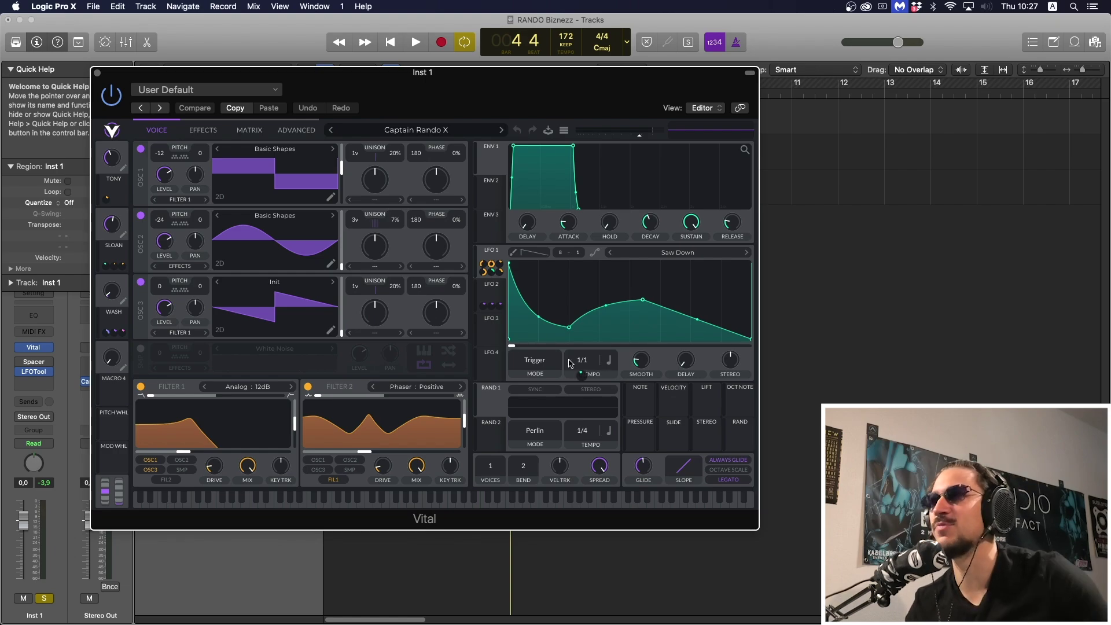
{"action": "key", "text": "space"}
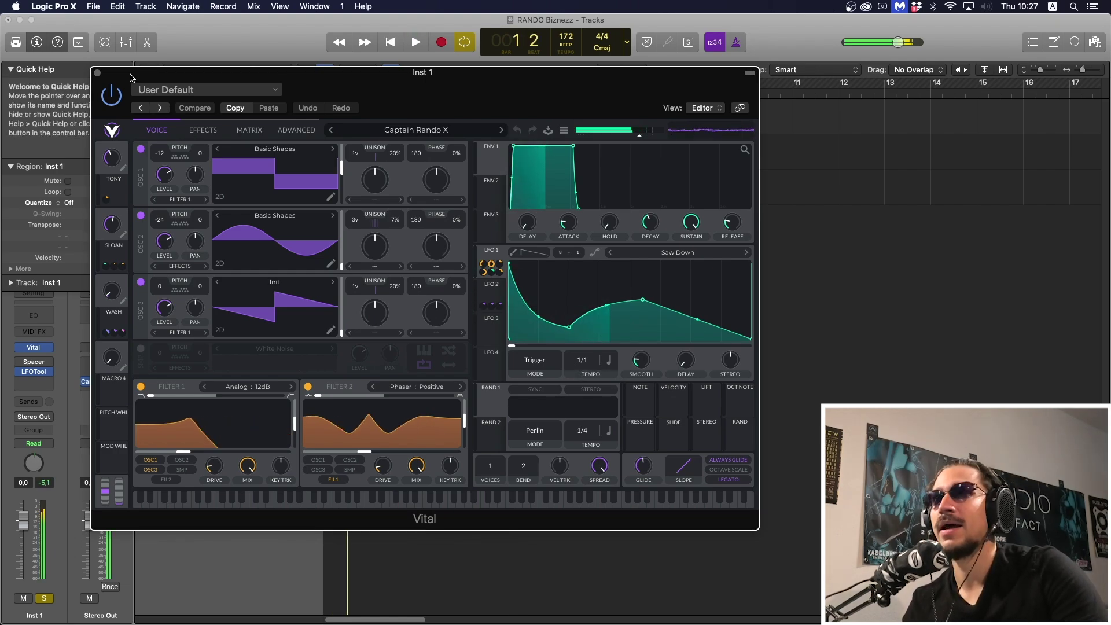
{"action": "left_click", "coordinate": [97, 72]}
Open the Inst 1 region's notes for editing, check both bass notes and play back the soloed part
{"action": "double_click", "coordinate": [405, 118]}
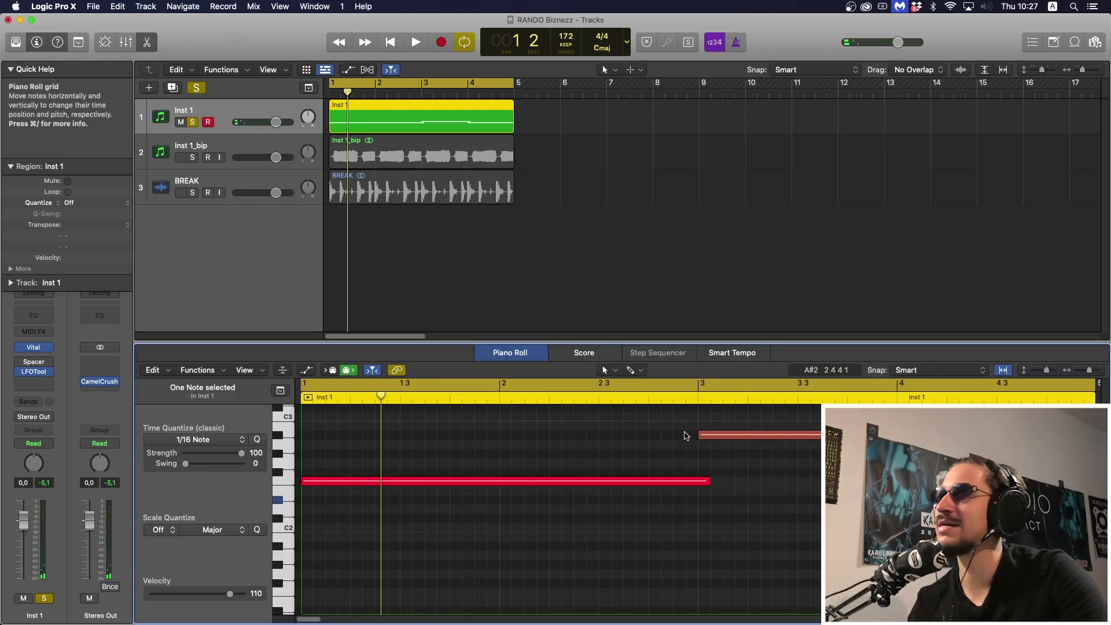
{"action": "left_click", "coordinate": [712, 437]}
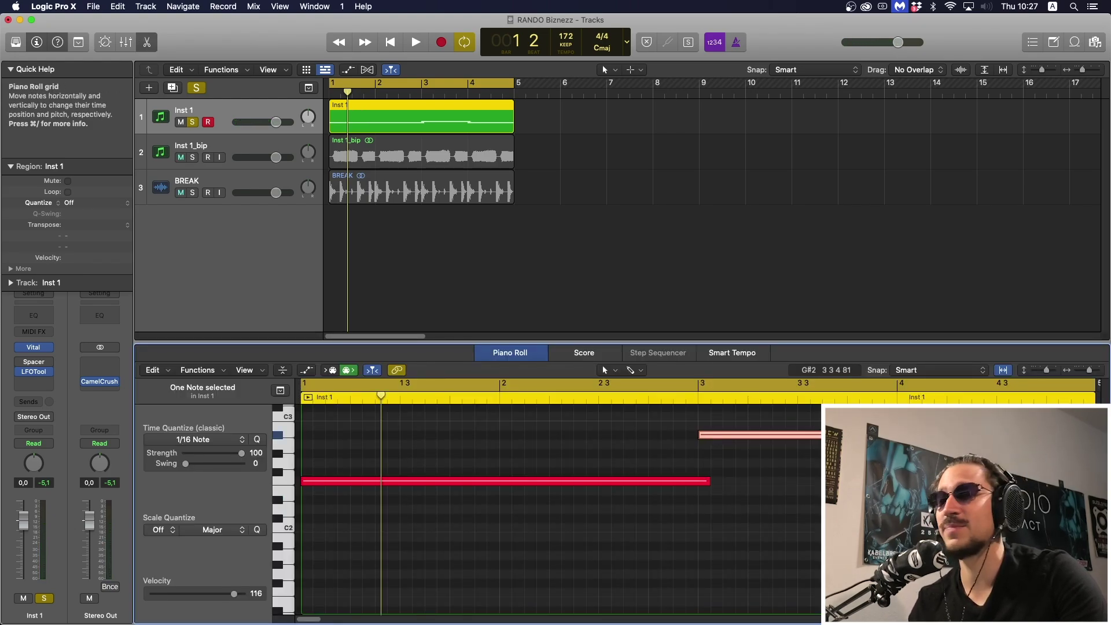
{"action": "key", "text": "Left"}
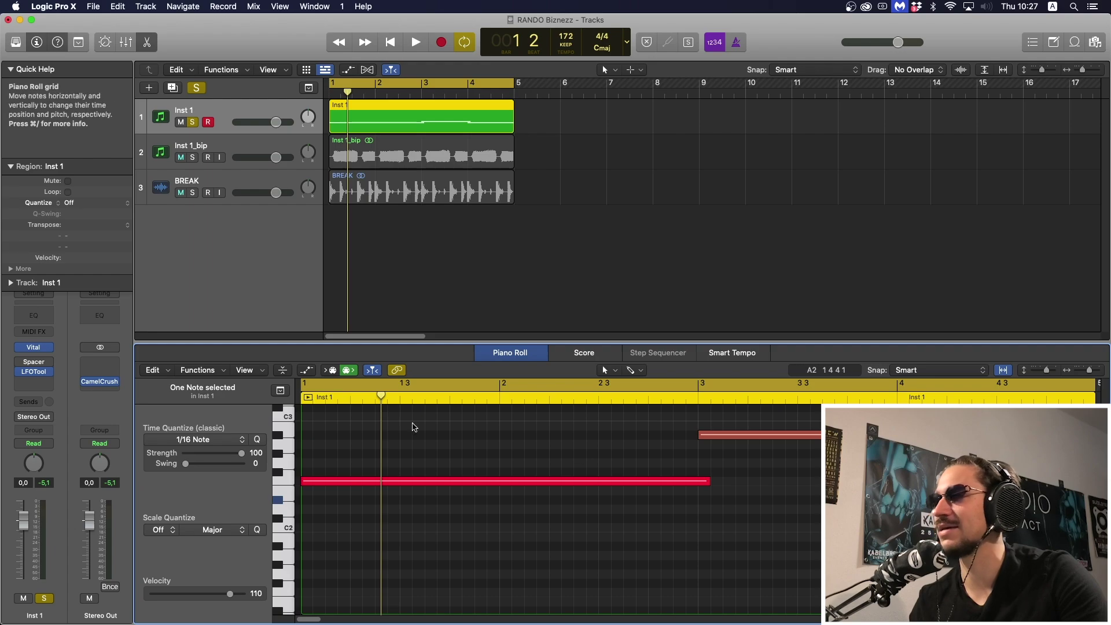
{"action": "key", "text": "space"}
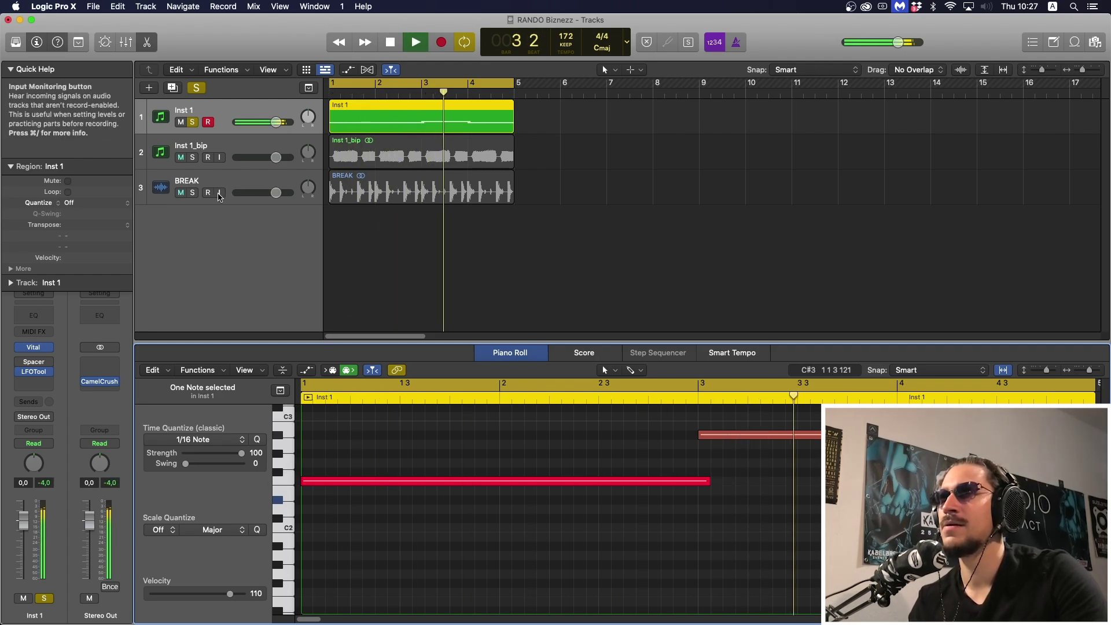
{"action": "key", "text": "space"}
Audition the BREAK track soloed alongside Inst 1, lowering its volume to -1.2 dB, and turn off its solo and the editor
{"action": "left_click", "coordinate": [195, 197]}
{"action": "key", "text": "space"}
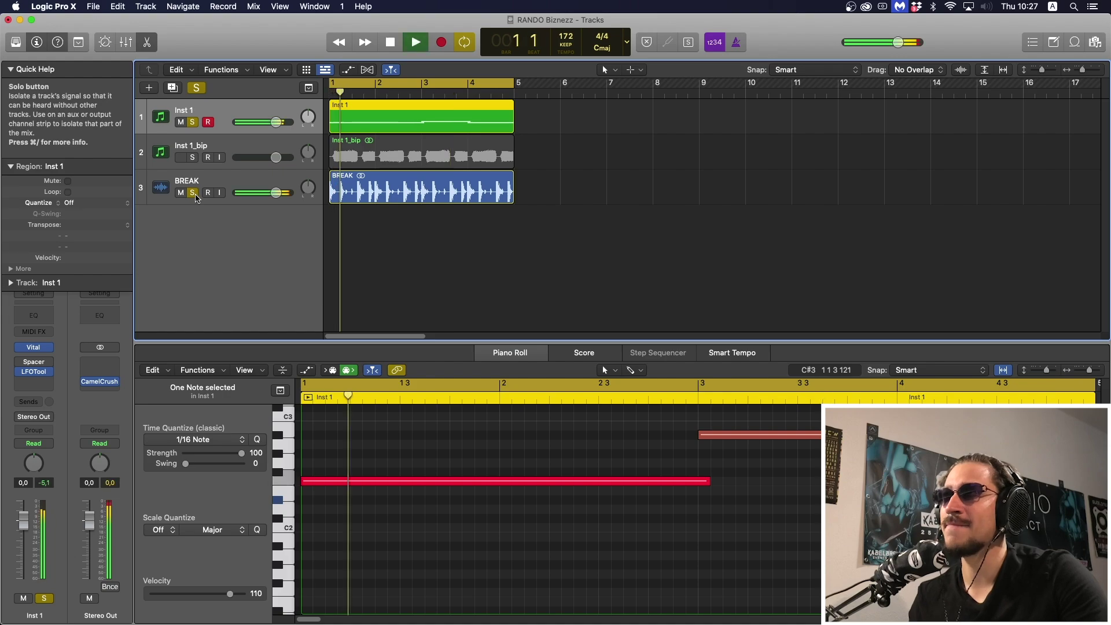
{"action": "left_click", "coordinate": [160, 187]}
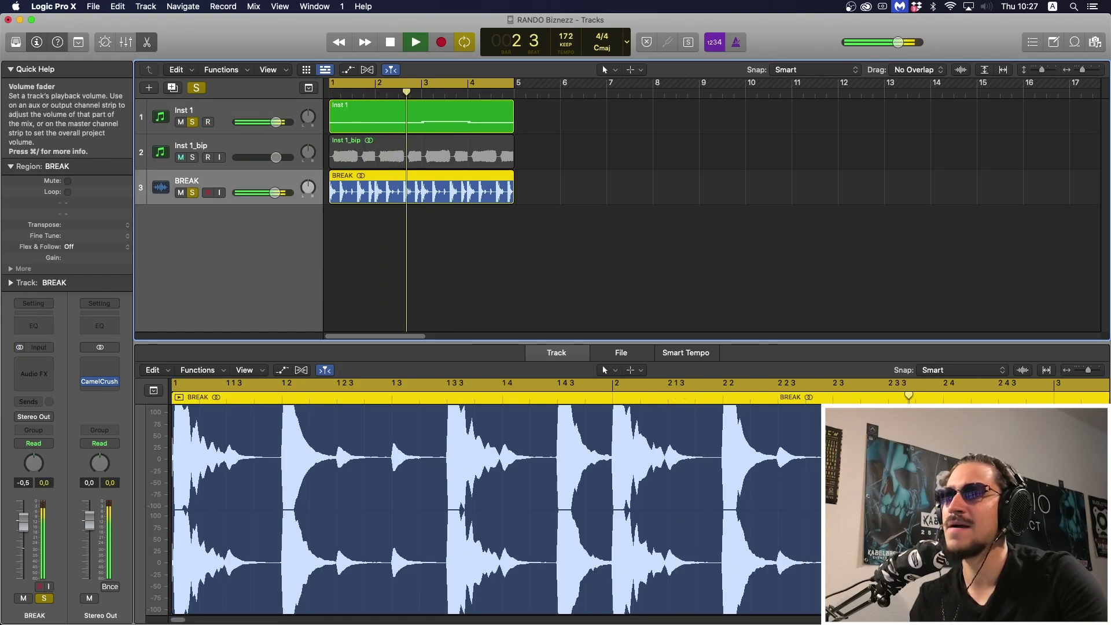
{"action": "left_click", "coordinate": [43, 597]}
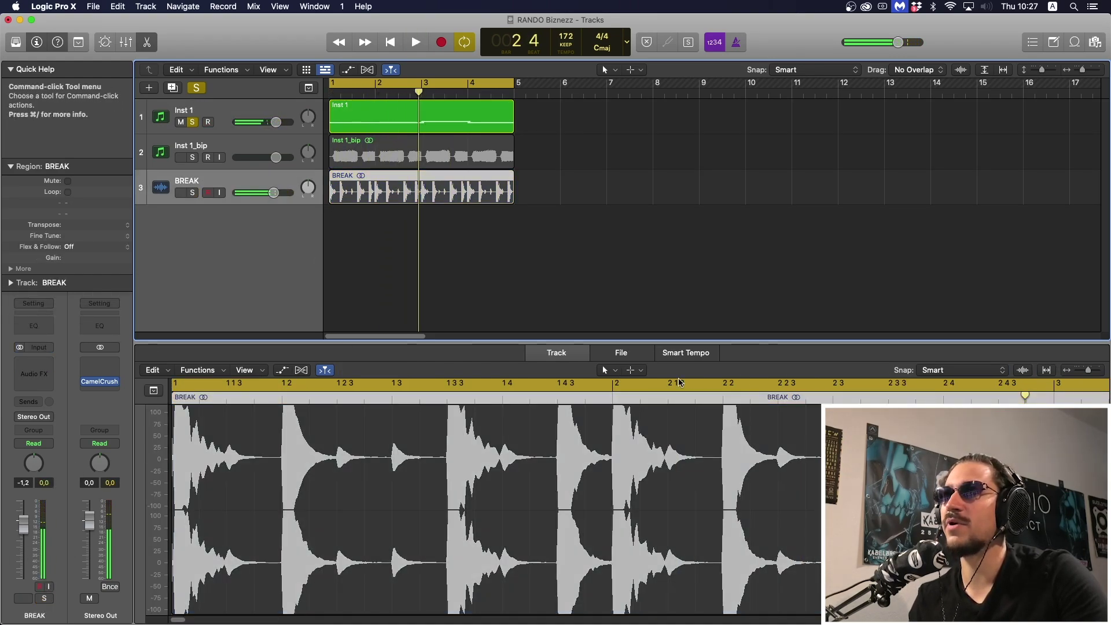
{"action": "key", "text": "e"}
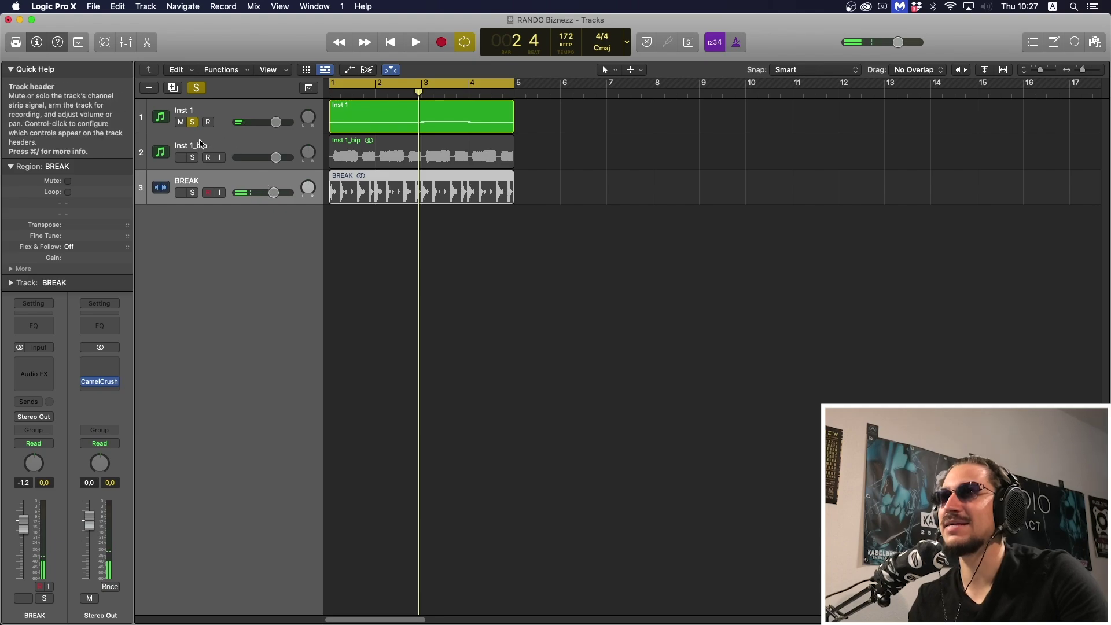
Play Inst 1 and Inst 1_bip soloed together, and turn off the Inst 1_bip solo
{"action": "left_click", "coordinate": [192, 158]}
{"action": "key", "text": "space"}
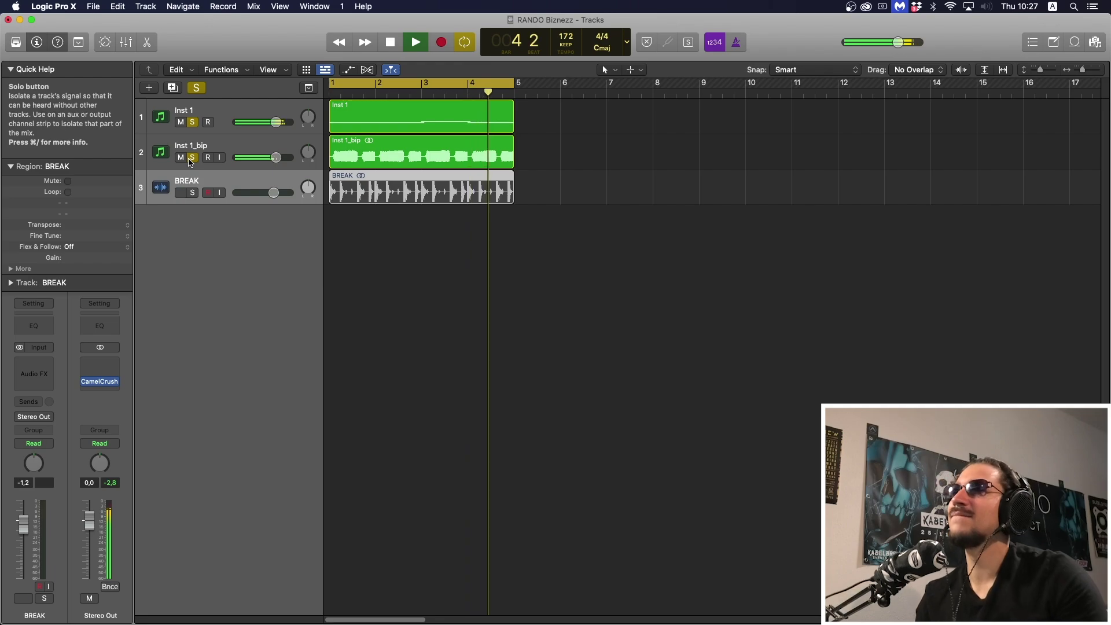
{"action": "key", "text": "space"}
{"action": "left_click", "coordinate": [192, 157]}
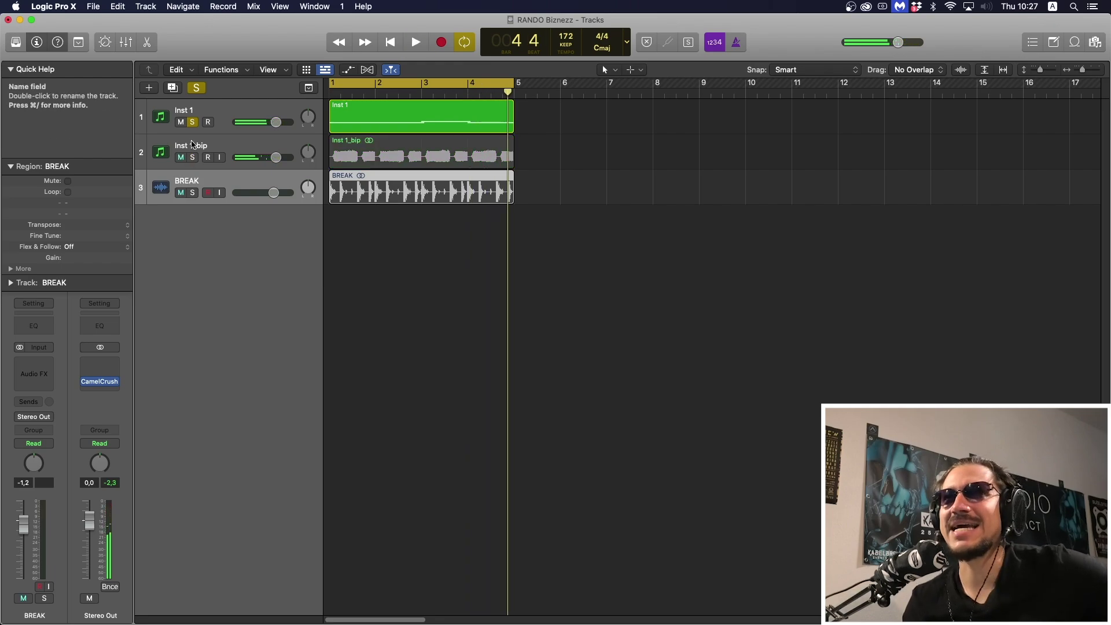
Solo only the Inst 1_bip track, play it back and look over its Spacer effect settings
{"action": "left_click", "coordinate": [192, 123]}
{"action": "left_click", "coordinate": [193, 157]}
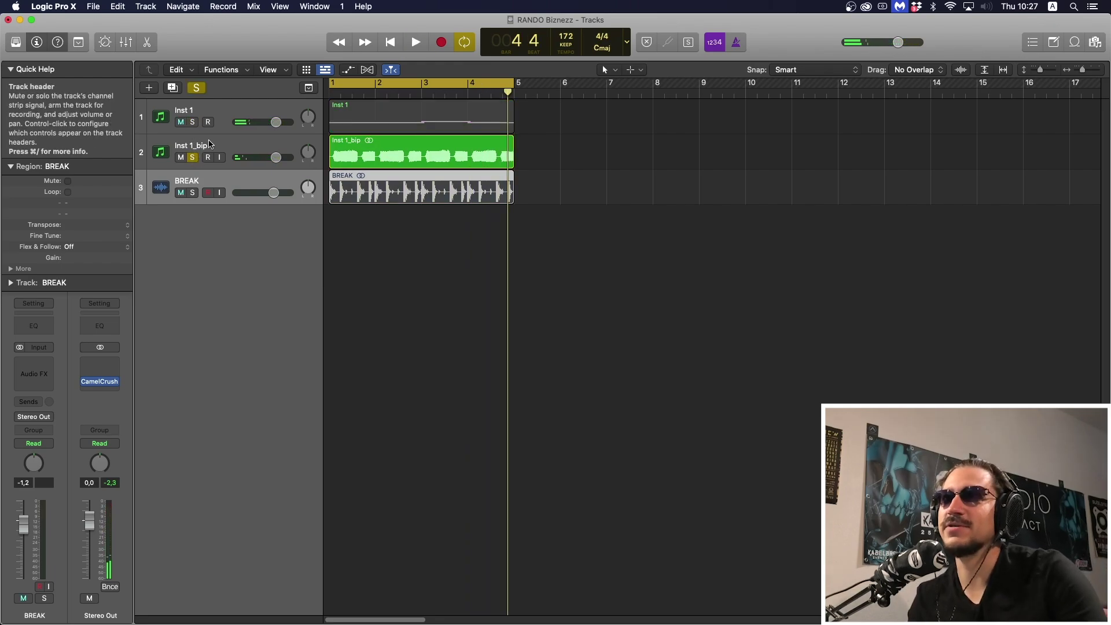
{"action": "left_click", "coordinate": [209, 141]}
{"action": "key", "text": "space"}
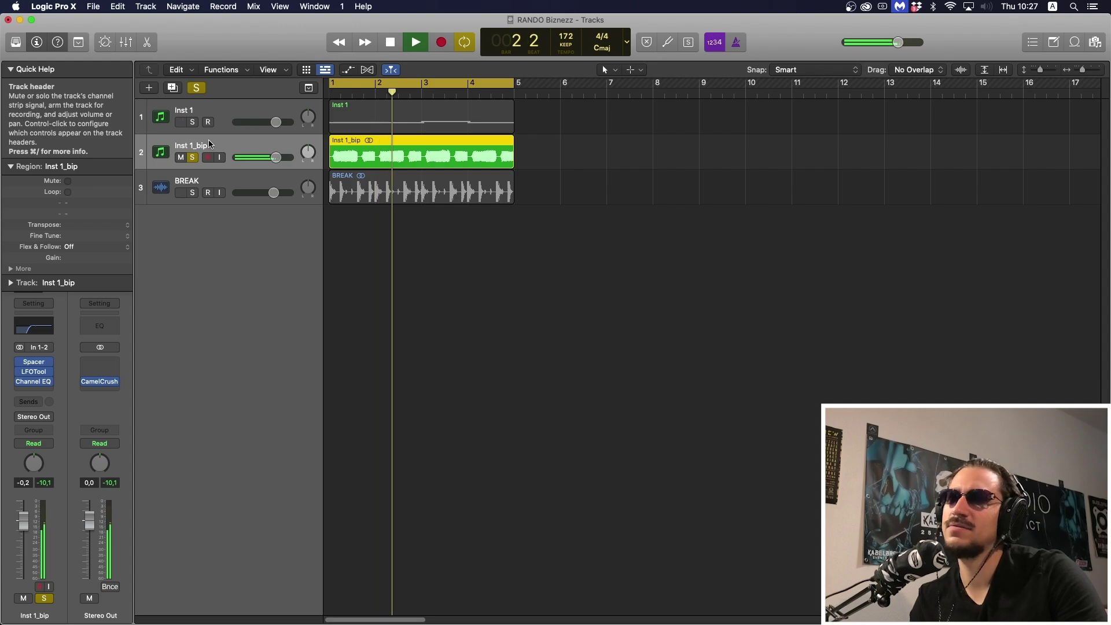
{"action": "key", "text": "space"}
{"action": "mouse_move", "coordinate": [42, 362]}
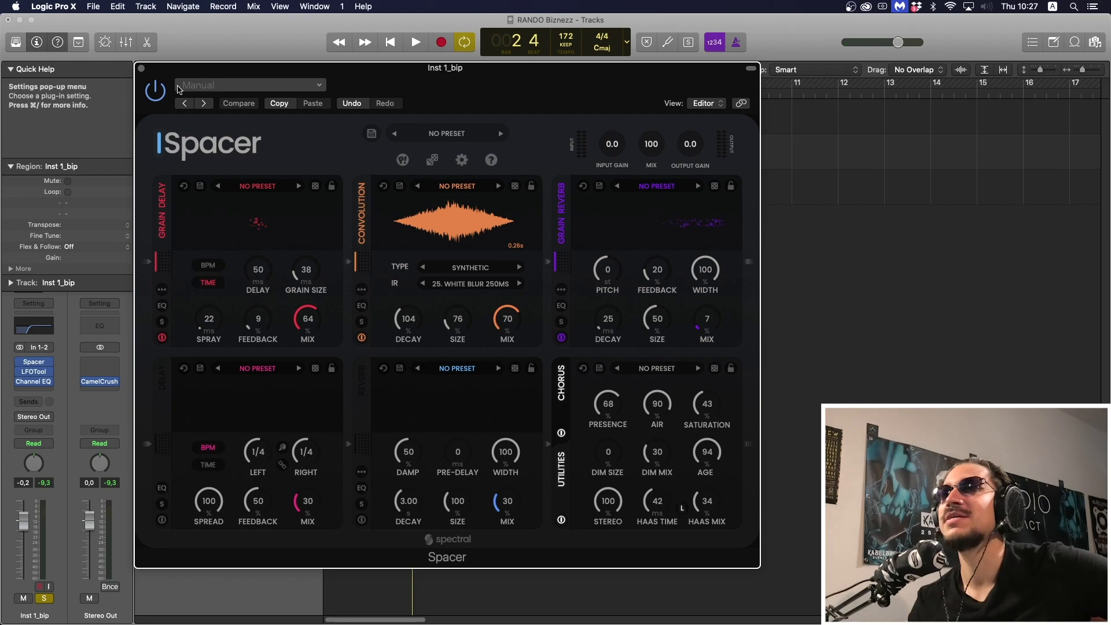
{"action": "left_click", "coordinate": [142, 69]}
Add Inst 1 to the solo, play both bass layers together and close the Spacer window
{"action": "left_click", "coordinate": [193, 122]}
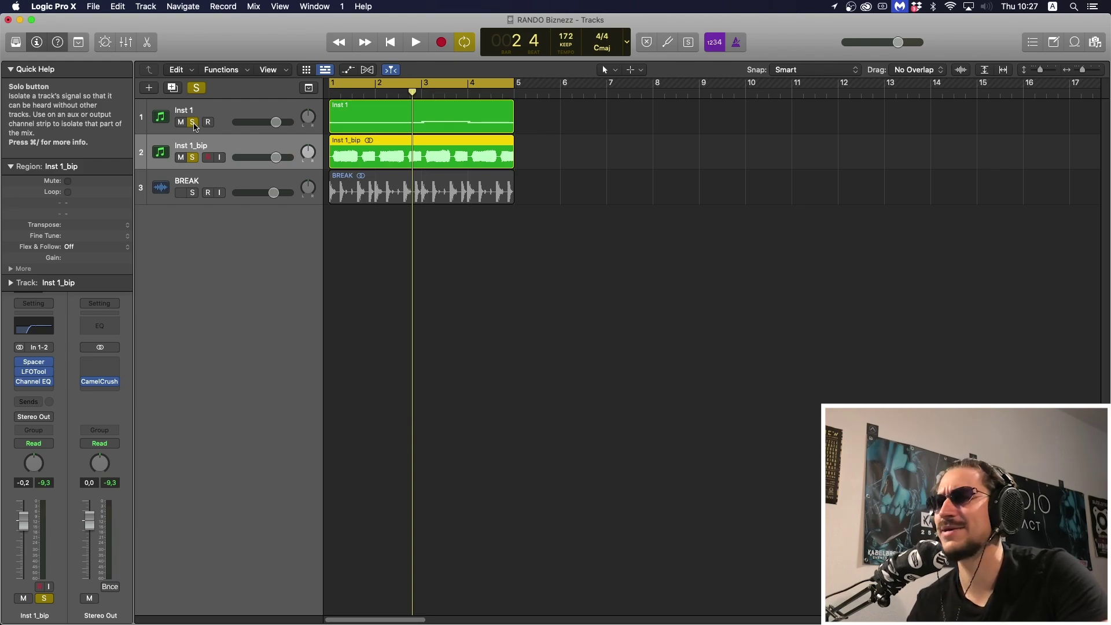
{"action": "key", "text": "space"}
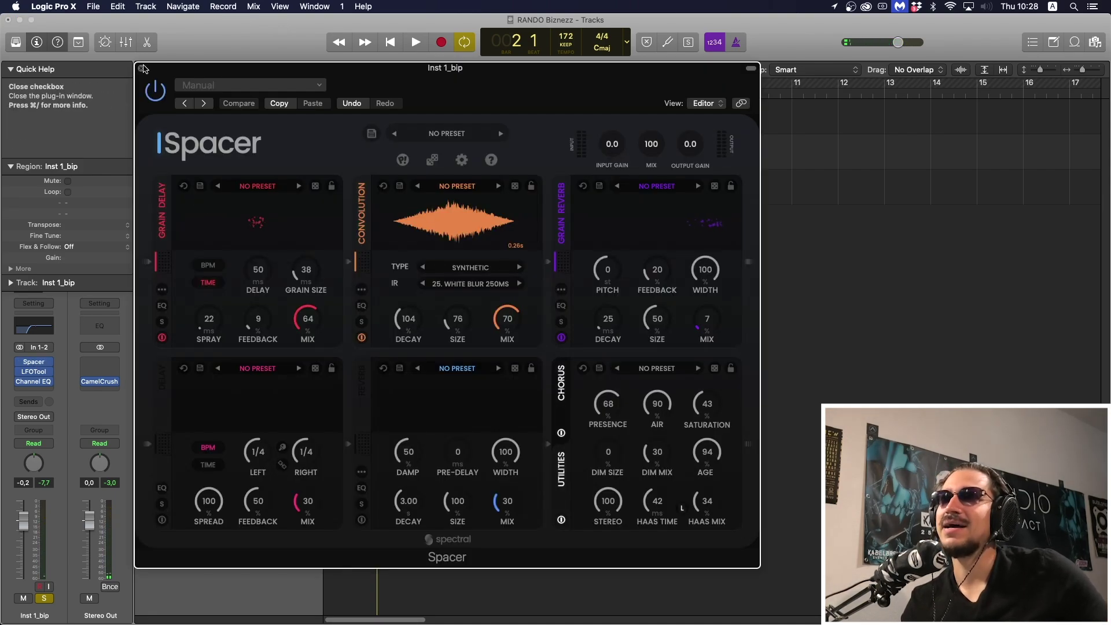
{"action": "left_click", "coordinate": [144, 70]}
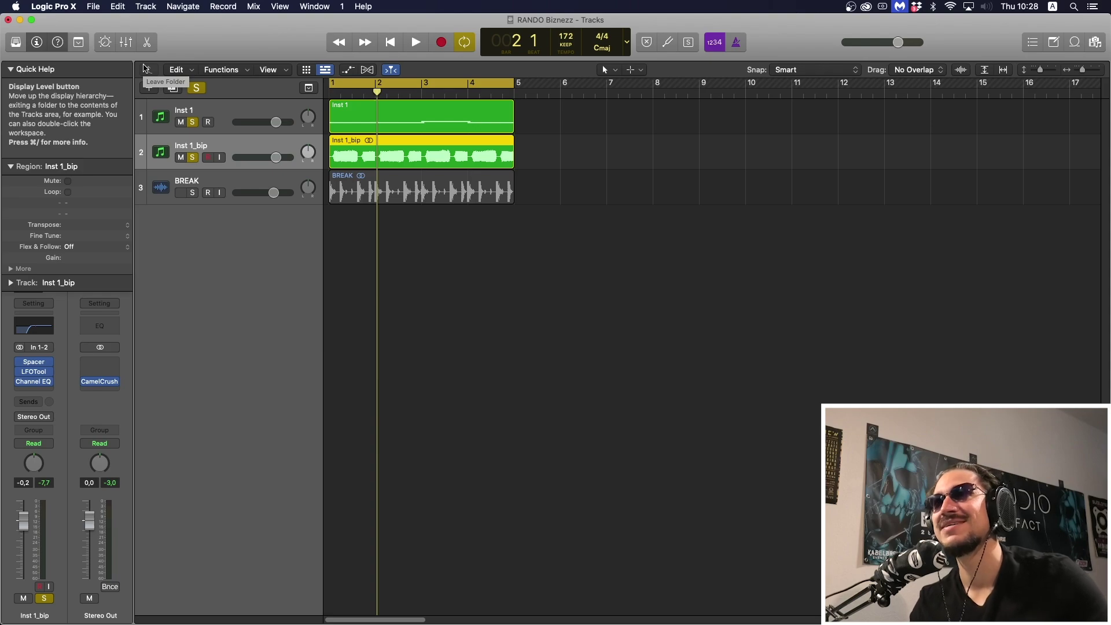
Mute Inst 1, bypass Spacer, LFOTool and Channel EQ on Inst 1_bip, and play the dry sound
{"action": "left_click", "coordinate": [229, 110]}
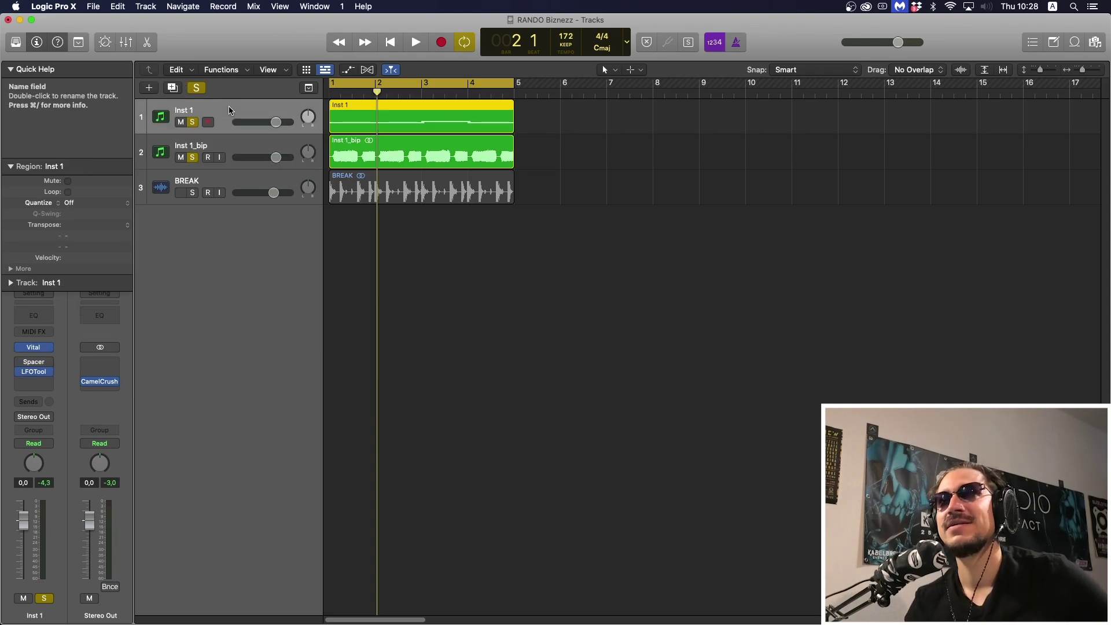
{"action": "left_click", "coordinate": [206, 141]}
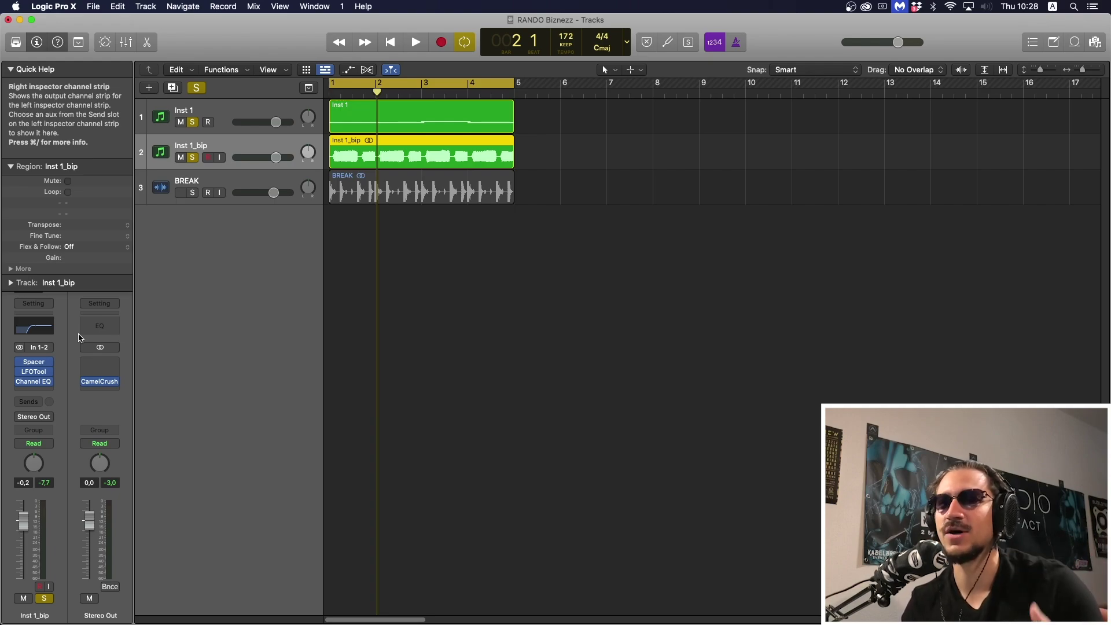
{"action": "left_click", "coordinate": [181, 122]}
{"action": "mouse_move", "coordinate": [22, 376]}
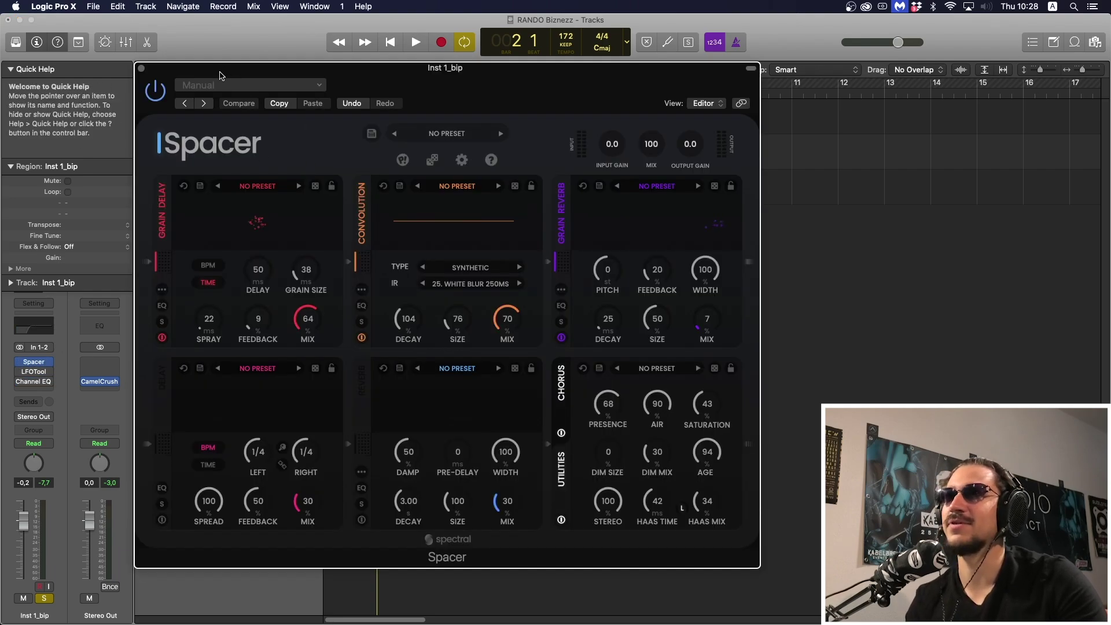
{"action": "left_click", "coordinate": [140, 69]}
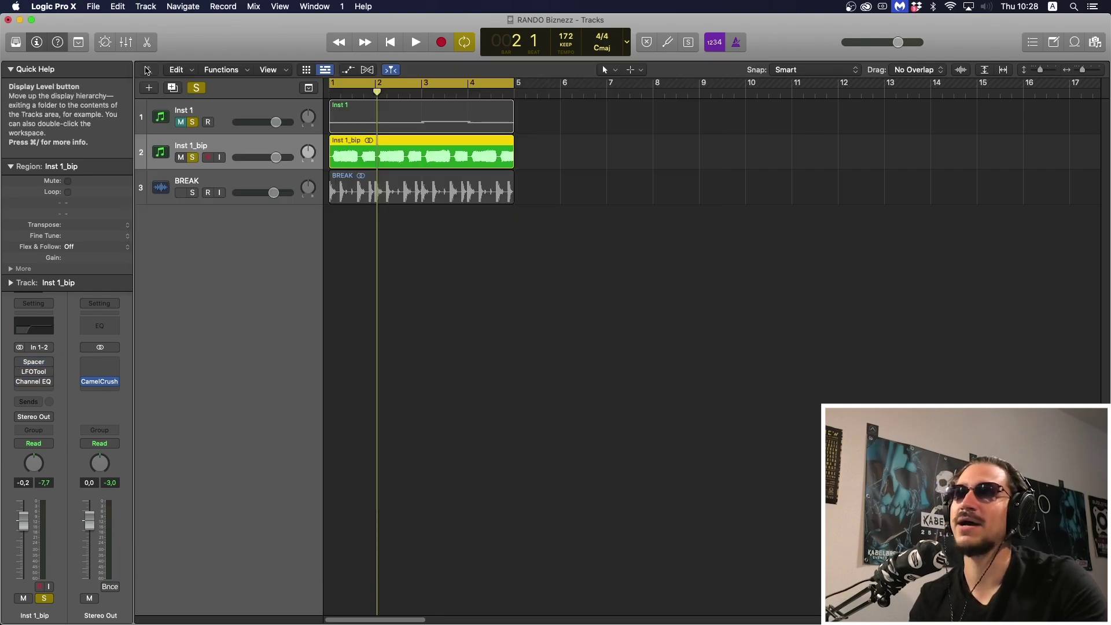
{"action": "key", "text": "space"}
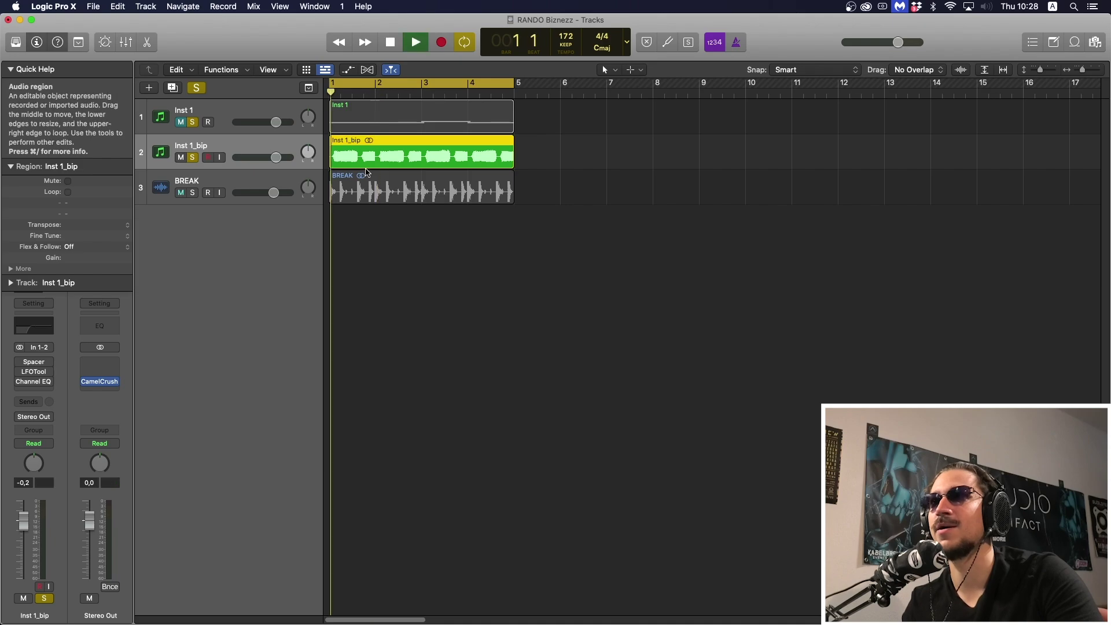
{"action": "key", "text": "space"}
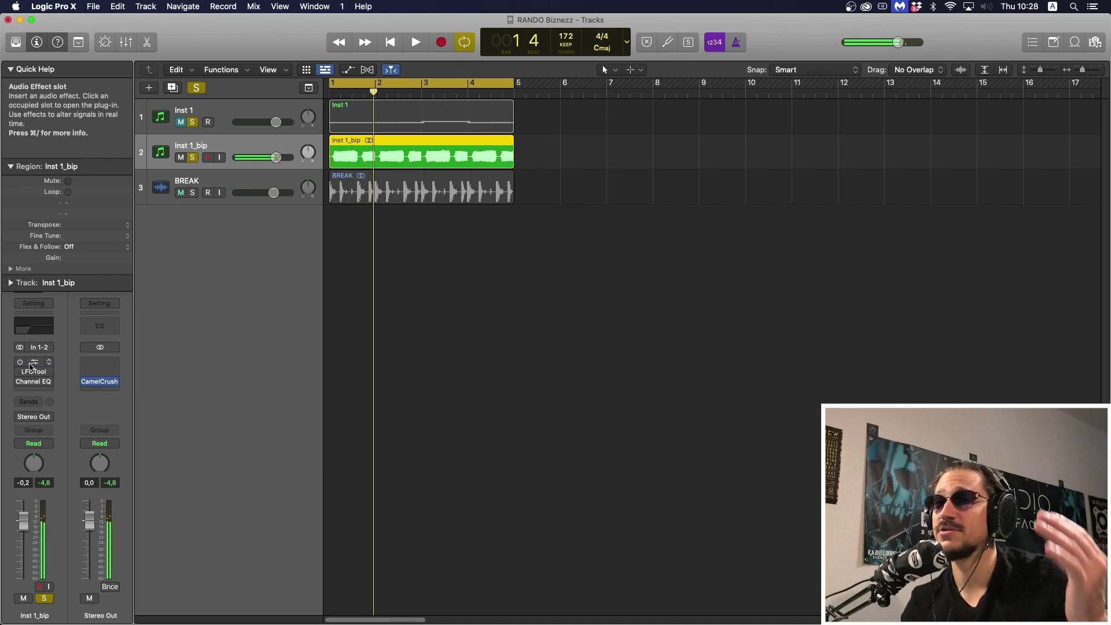
Re-enable Spacer on Inst 1_bip with Inst 1 muted, and switch off its Grain Delay, Grain Reverb and Chorus modules
{"action": "left_click", "coordinate": [181, 121]}
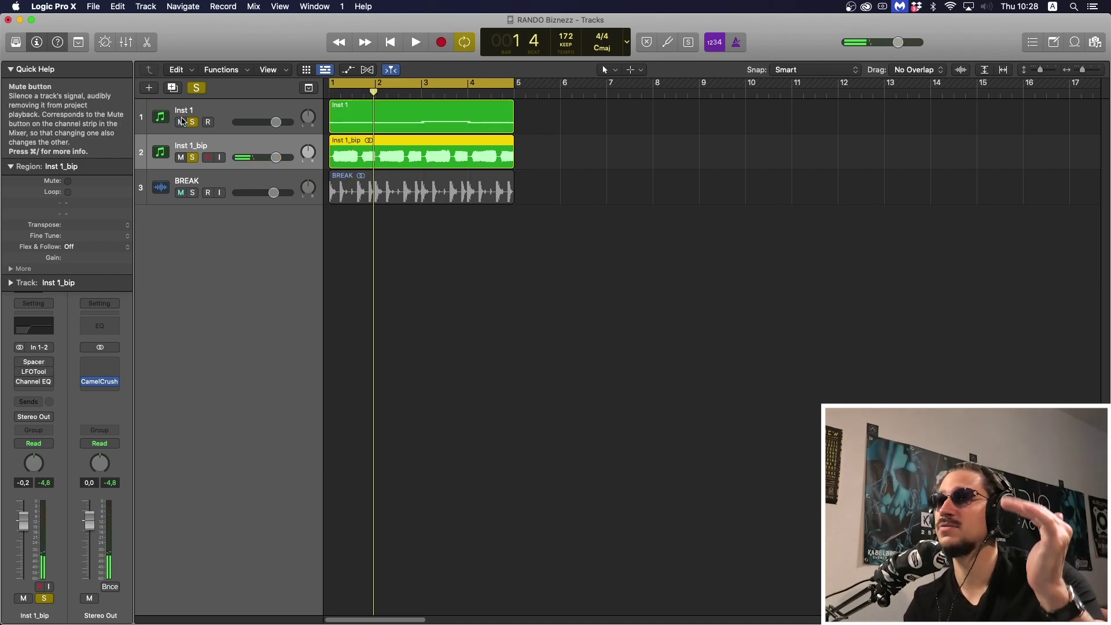
{"action": "left_click", "coordinate": [181, 122]}
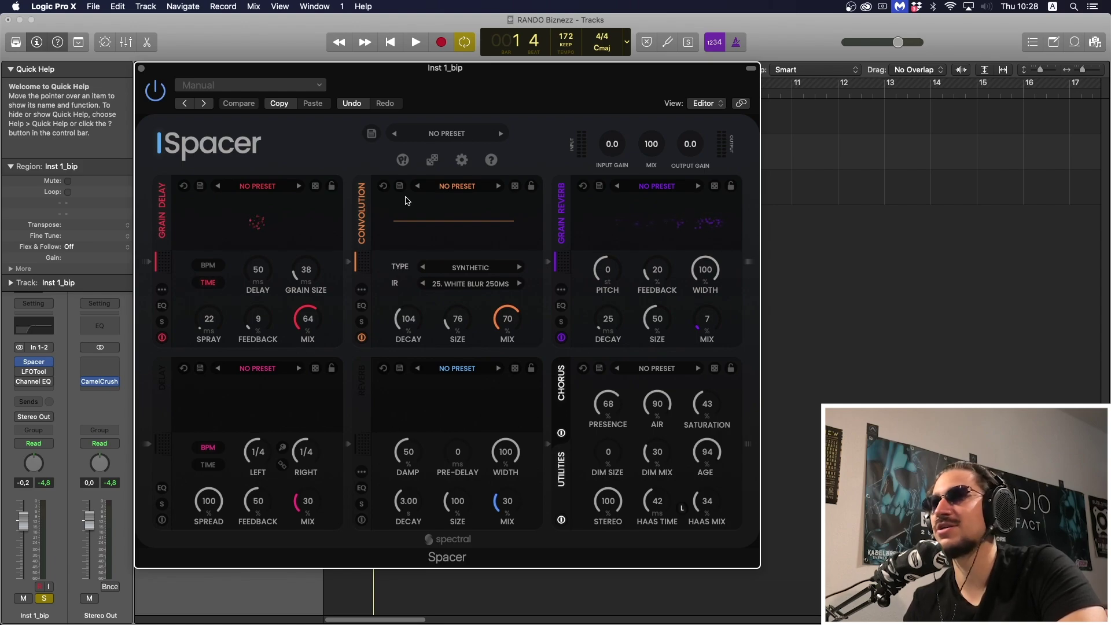
{"action": "left_click", "coordinate": [163, 338]}
{"action": "left_click", "coordinate": [561, 338]}
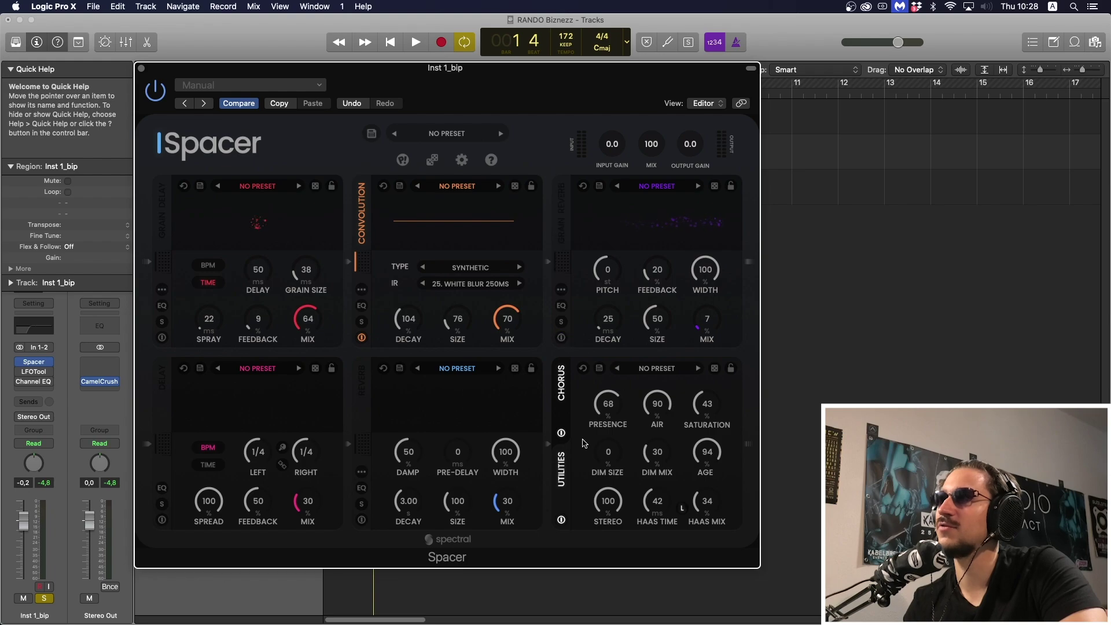
{"action": "left_click", "coordinate": [560, 434]}
Set Spacer's Convolution mix to 100% while playing back Inst 1_bip, and stop playback
{"action": "key", "text": "space"}
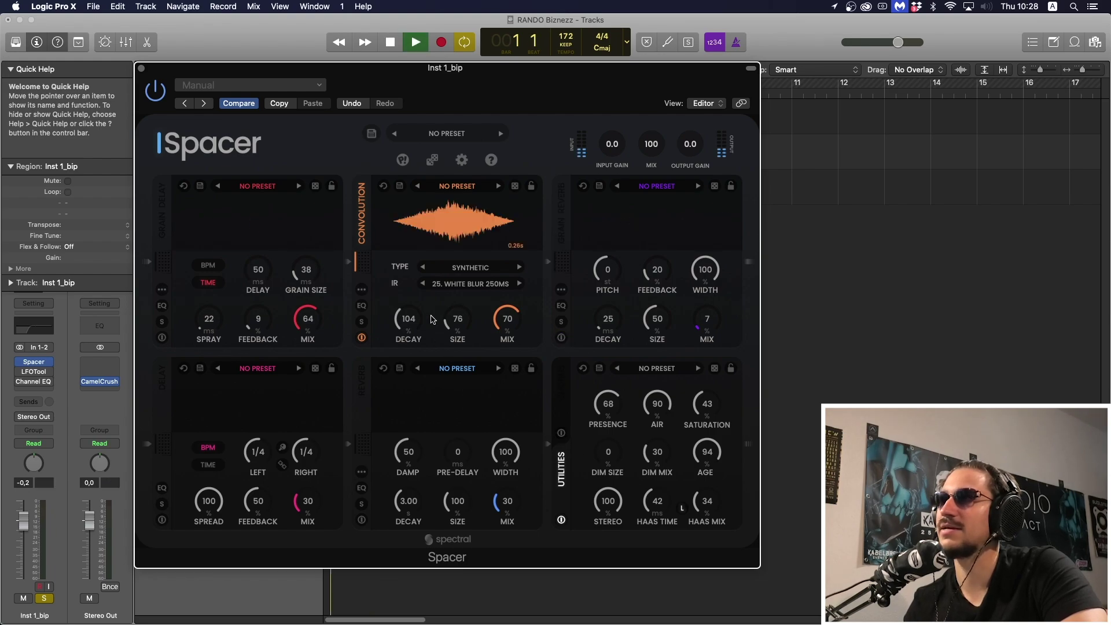
{"action": "left_click_drag", "start_coordinate": [511, 325], "coordinate": [513, 301]}
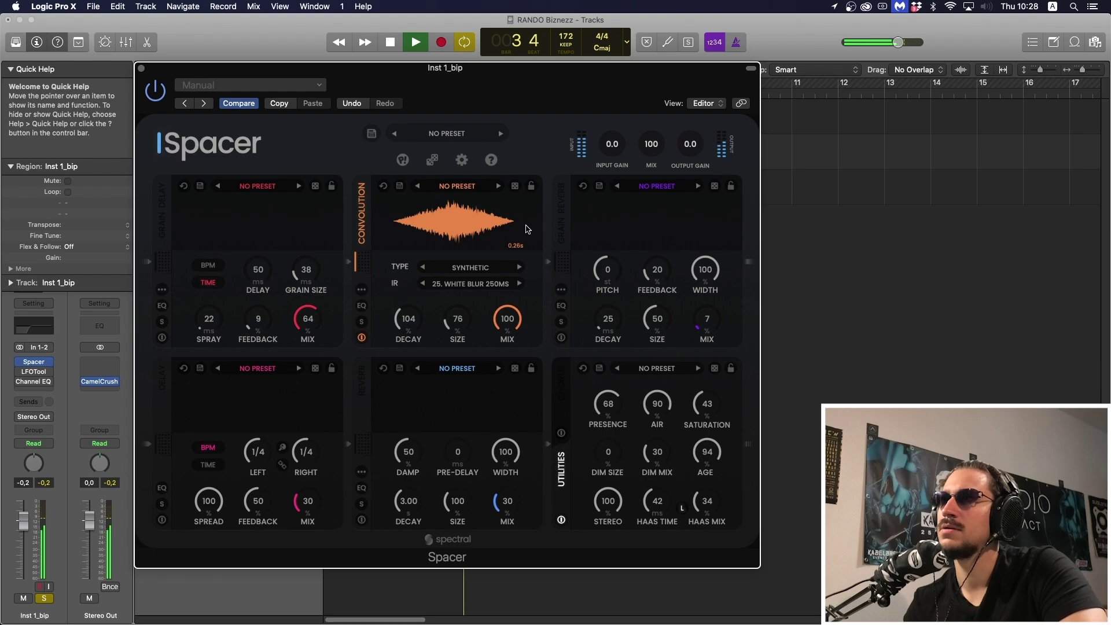
{"action": "key", "text": "space"}
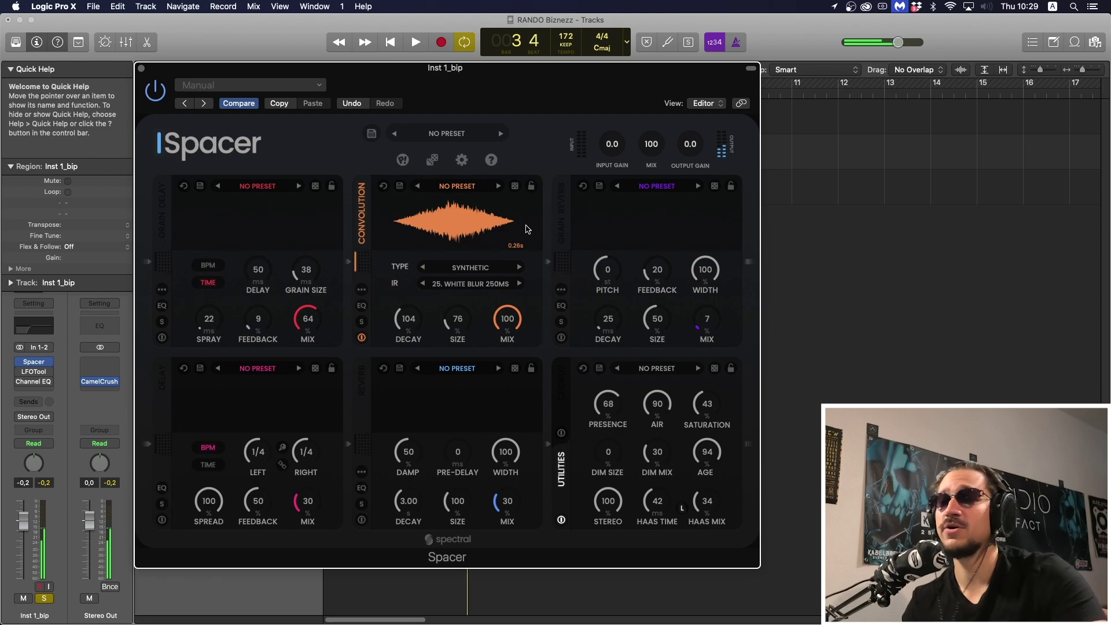
Review the impulse response choices for Spacer's Convolution, keep 25. White Blur 250ms, and play back Inst 1_bip
{"action": "left_click", "coordinate": [485, 284]}
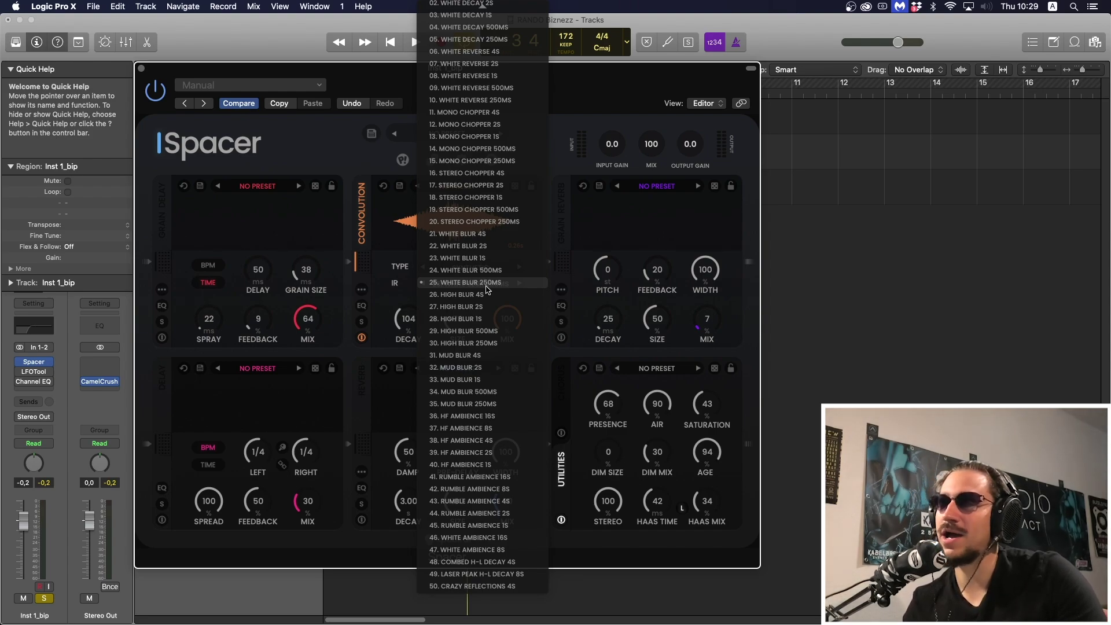
{"action": "key", "text": "space"}
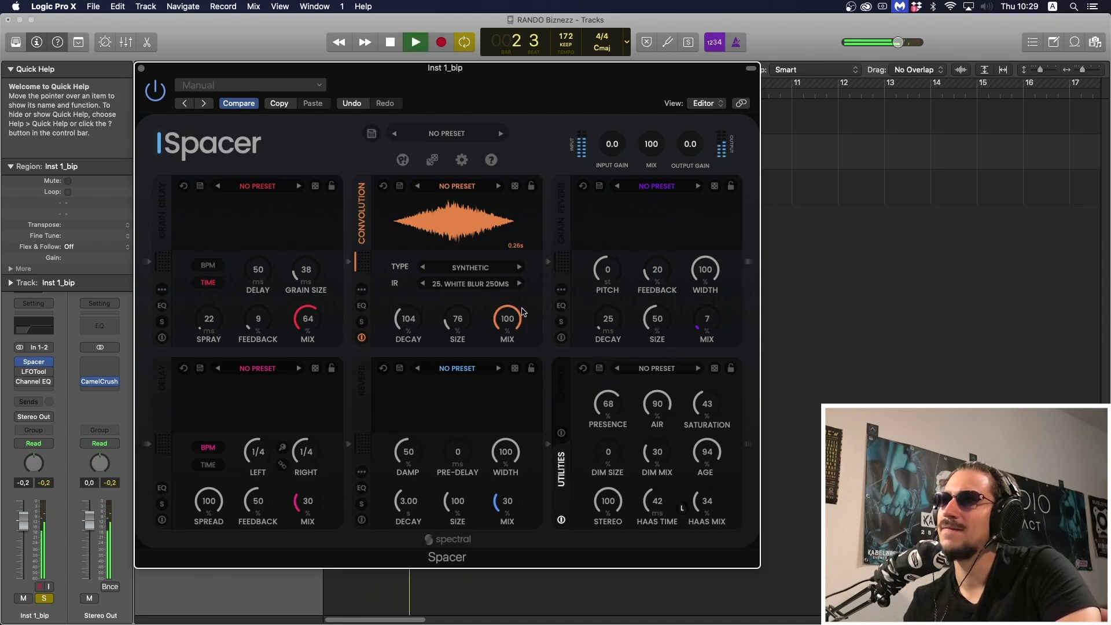
{"action": "key", "text": "space"}
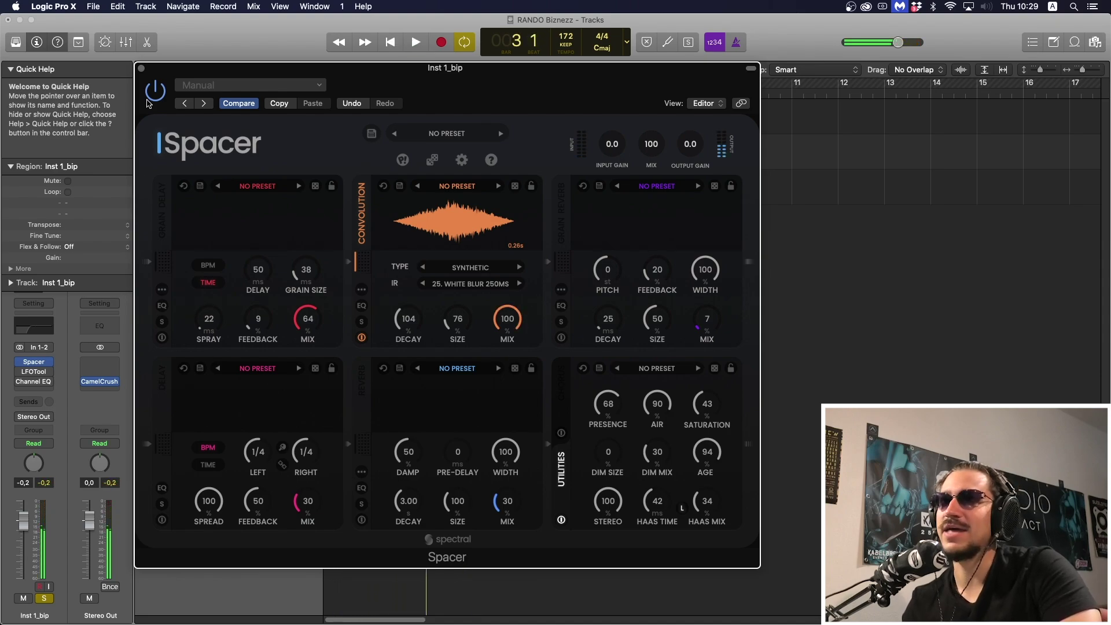
Close the Spacer window, unmute Inst 1, and play both bass layers together
{"action": "left_click", "coordinate": [141, 68]}
{"action": "left_click", "coordinate": [181, 122]}
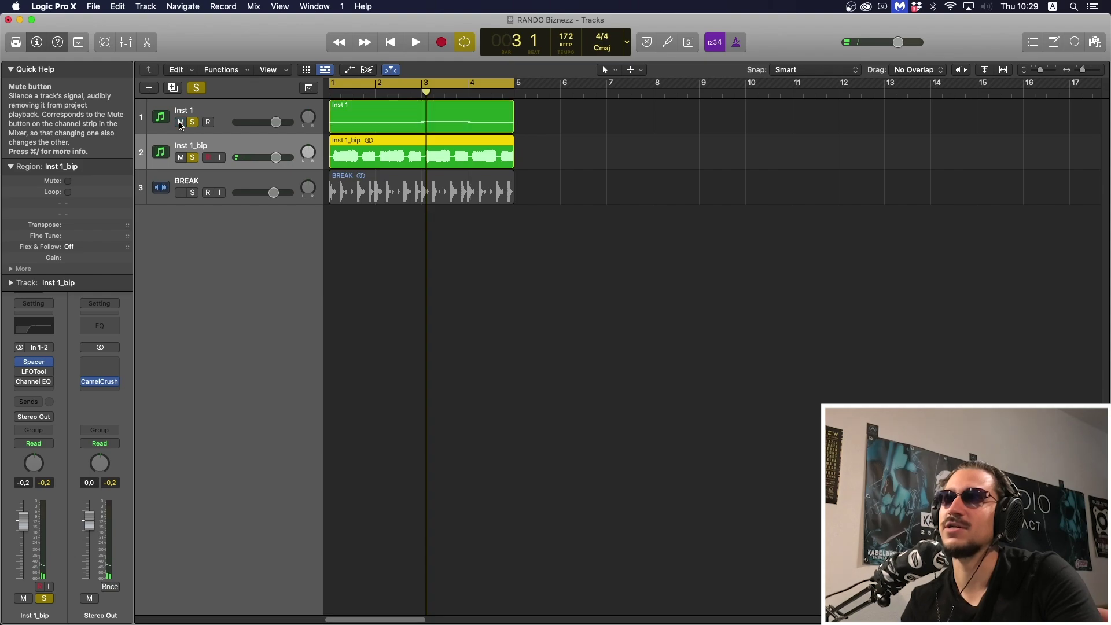
{"action": "key", "text": "space"}
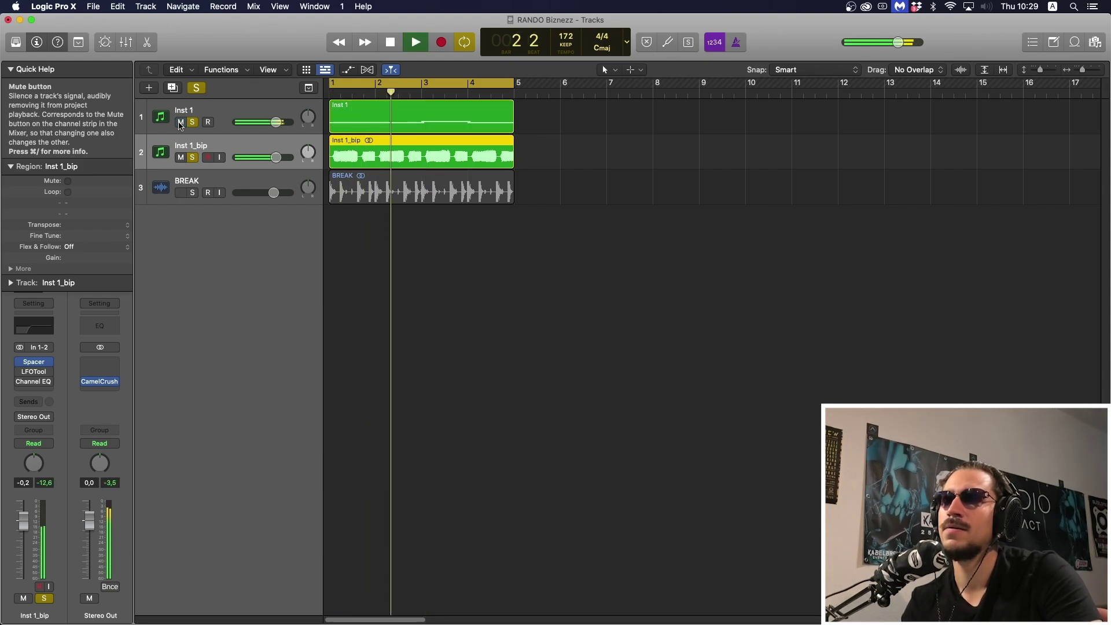
{"action": "key", "text": "space"}
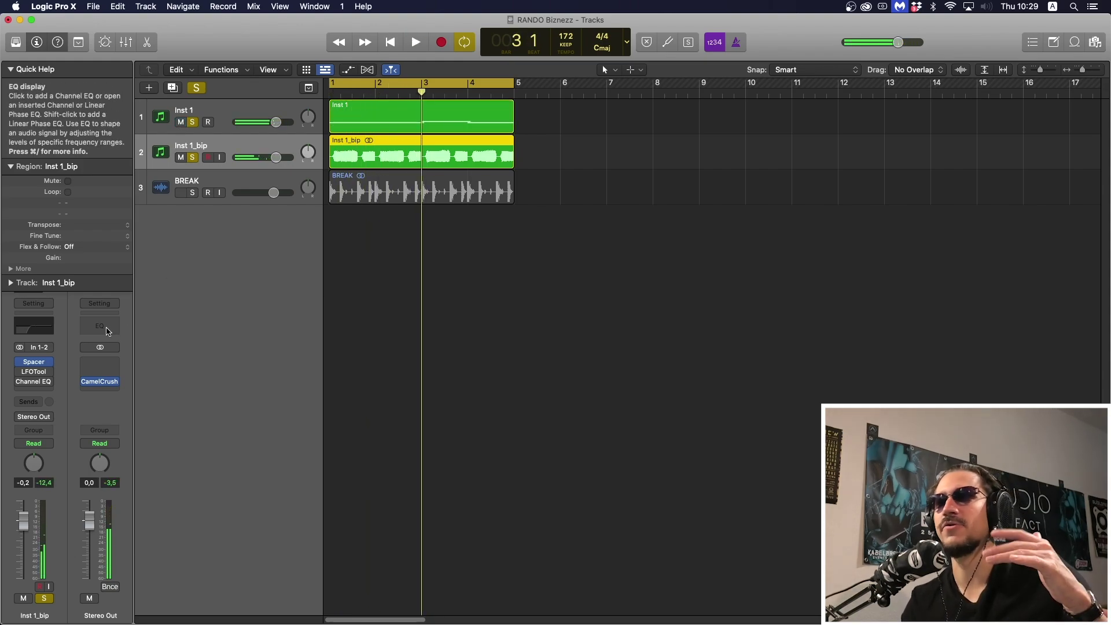
Reopen Spacer on Inst 1_bip, switch on Grain Delay in place of Convolution, and raise its mix to 100% during playback
{"action": "mouse_move", "coordinate": [35, 366]}
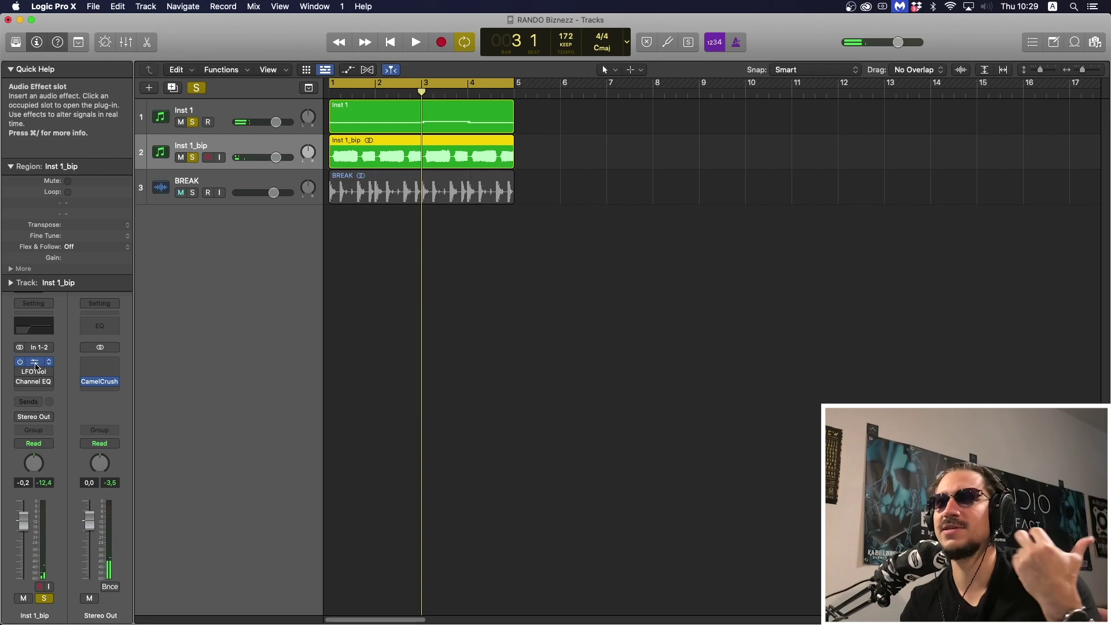
{"action": "left_click", "coordinate": [35, 364]}
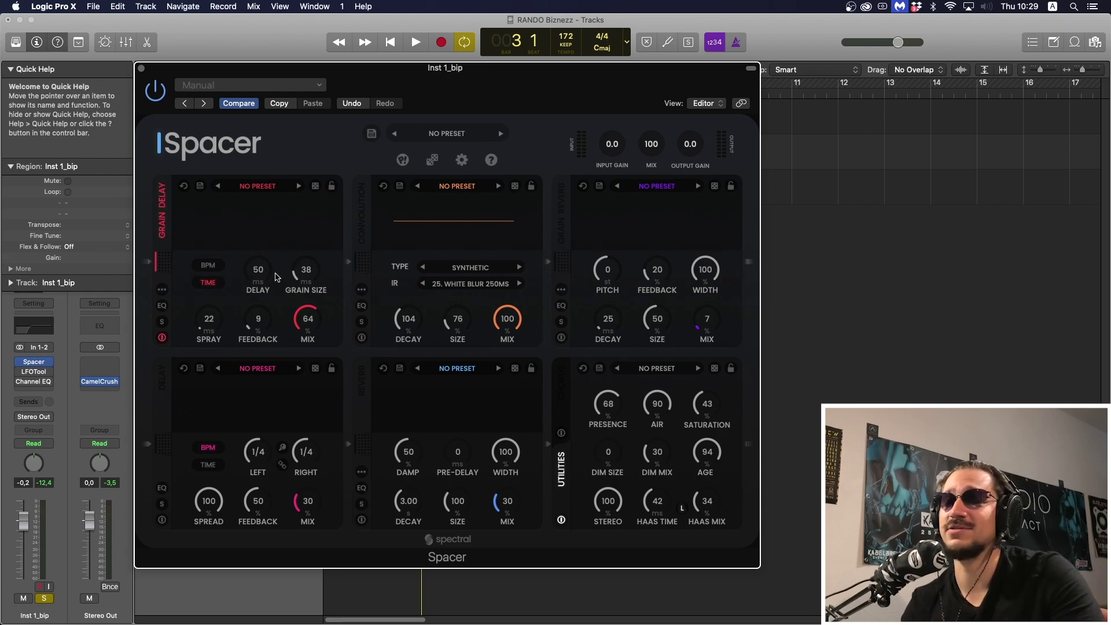
{"action": "key", "text": "space"}
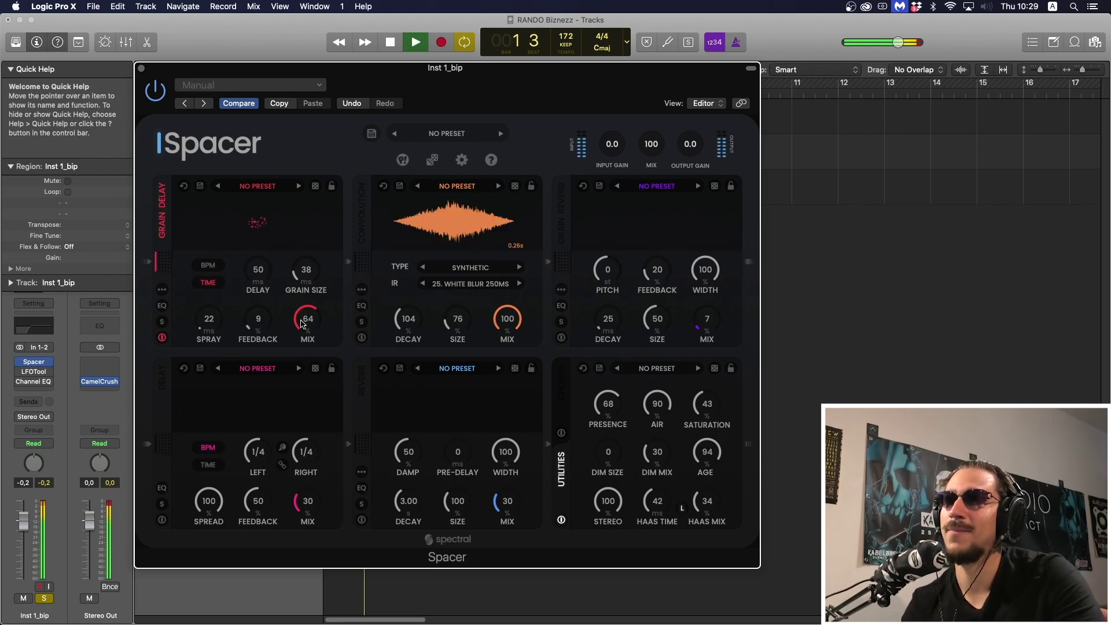
{"action": "key", "text": "space"}
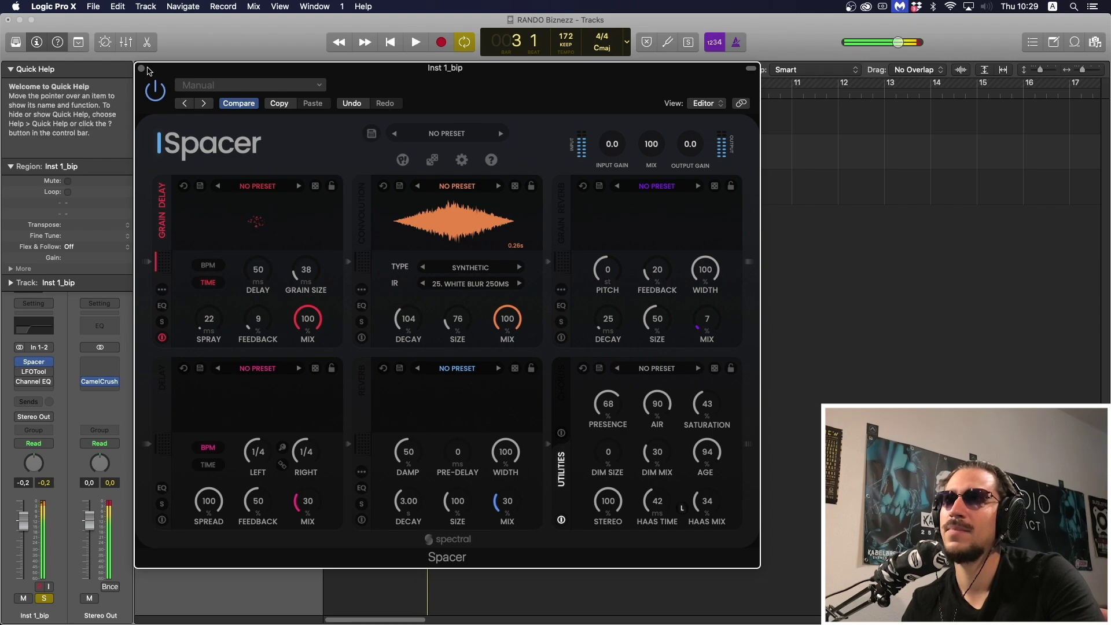
Mute Inst 1 and reopen Spacer on Inst 1_bip to audition the Grain Delay on its own
{"action": "key", "text": "v"}
{"action": "left_click", "coordinate": [180, 122]}
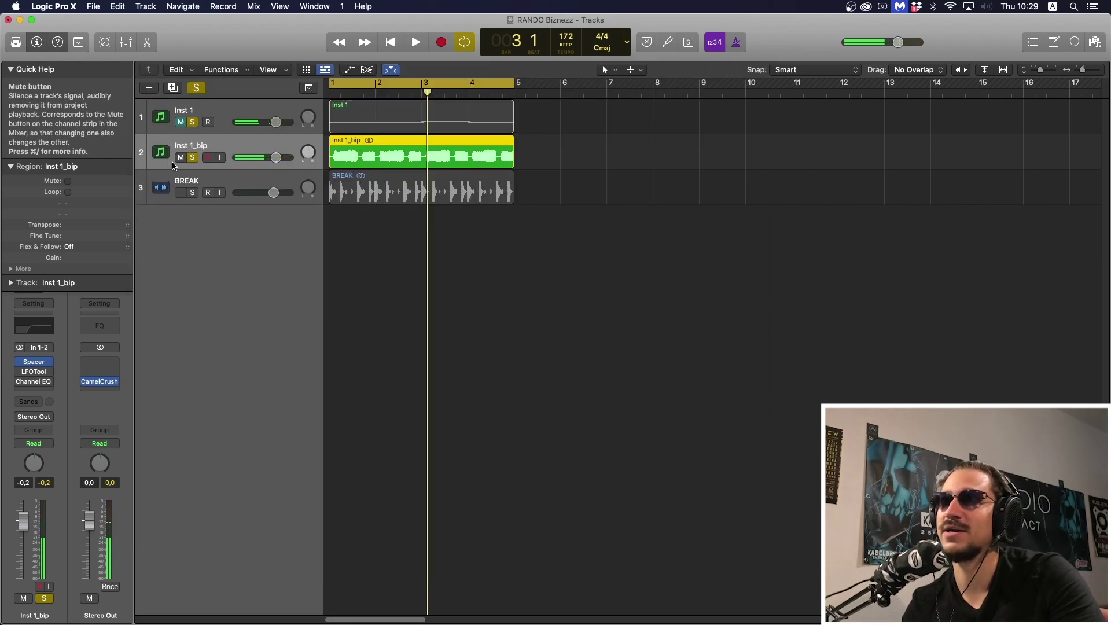
{"action": "left_click", "coordinate": [36, 363]}
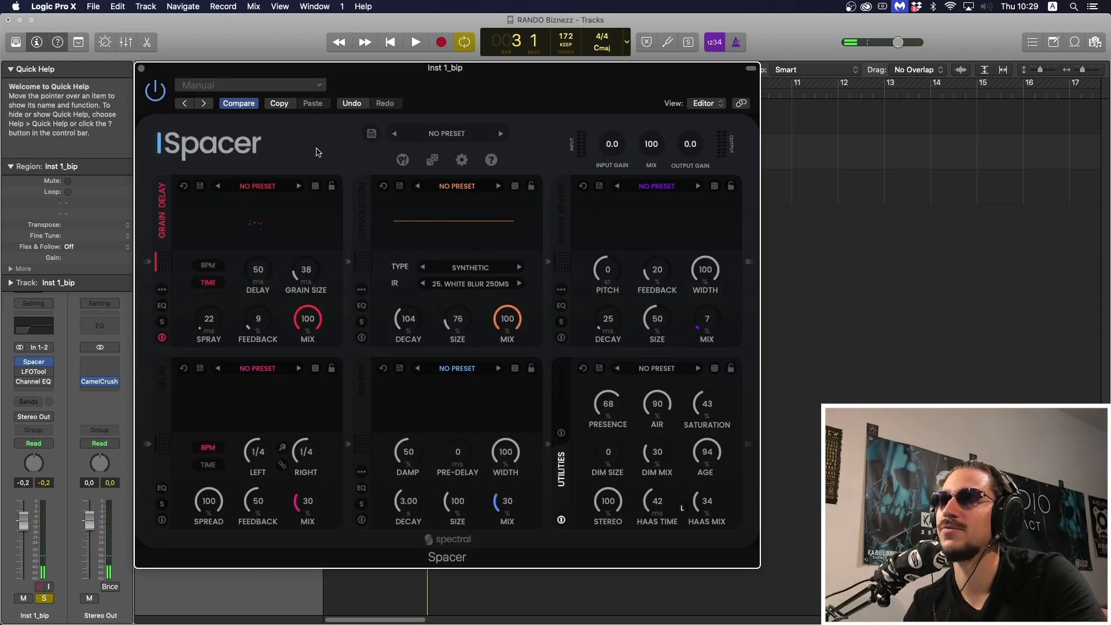
{"action": "key", "text": "space"}
{"action": "left_click_drag", "start_coordinate": [348, 83], "coordinate": [342, 83]}
{"action": "key", "text": "space"}
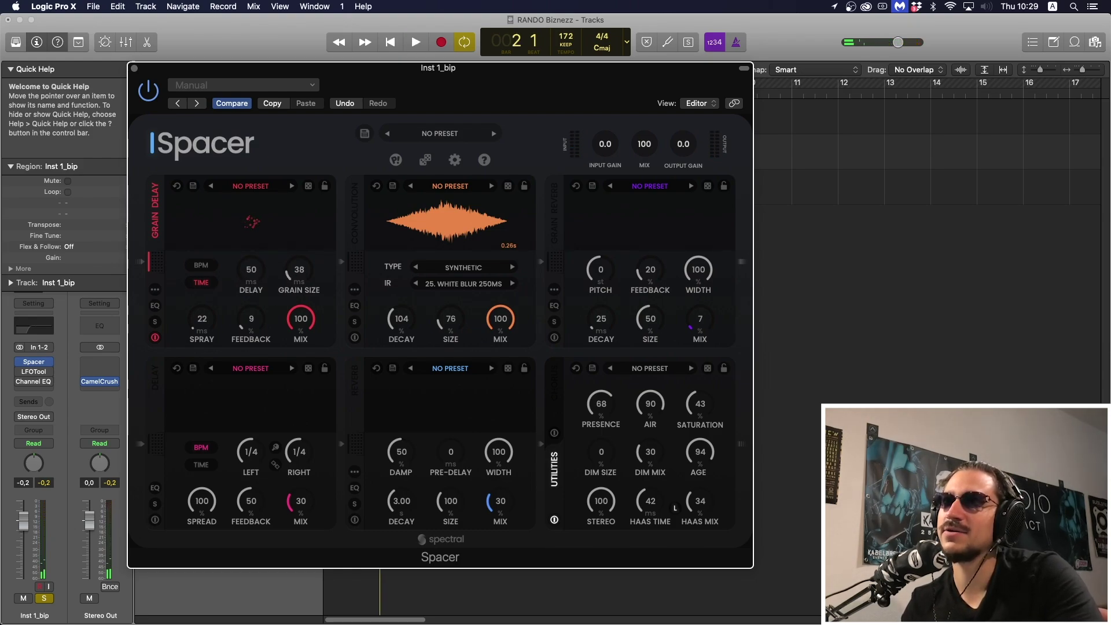
{"action": "key", "text": "space"}
{"action": "key", "text": "space"}
{"action": "key", "text": "space"}
{"action": "key", "text": "space"}
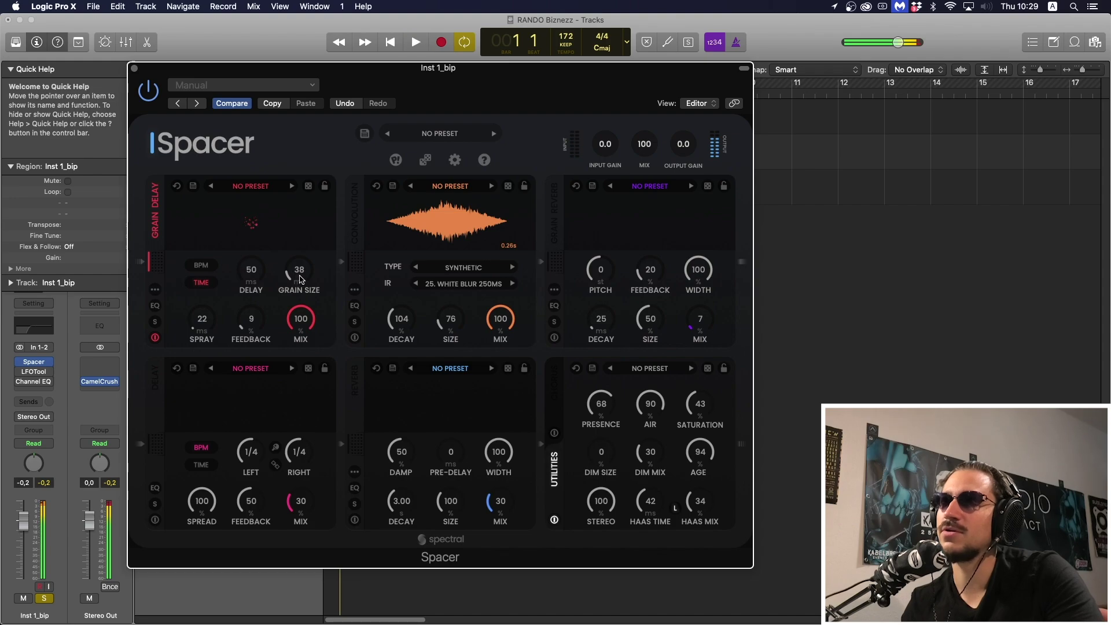
Adjust the Grain Delay during playback to a 52 ms grain size, 38 ms spray and 8% feedback
{"action": "key", "text": "space"}
{"action": "left_click_drag", "start_coordinate": [300, 280], "coordinate": [301, 271]}
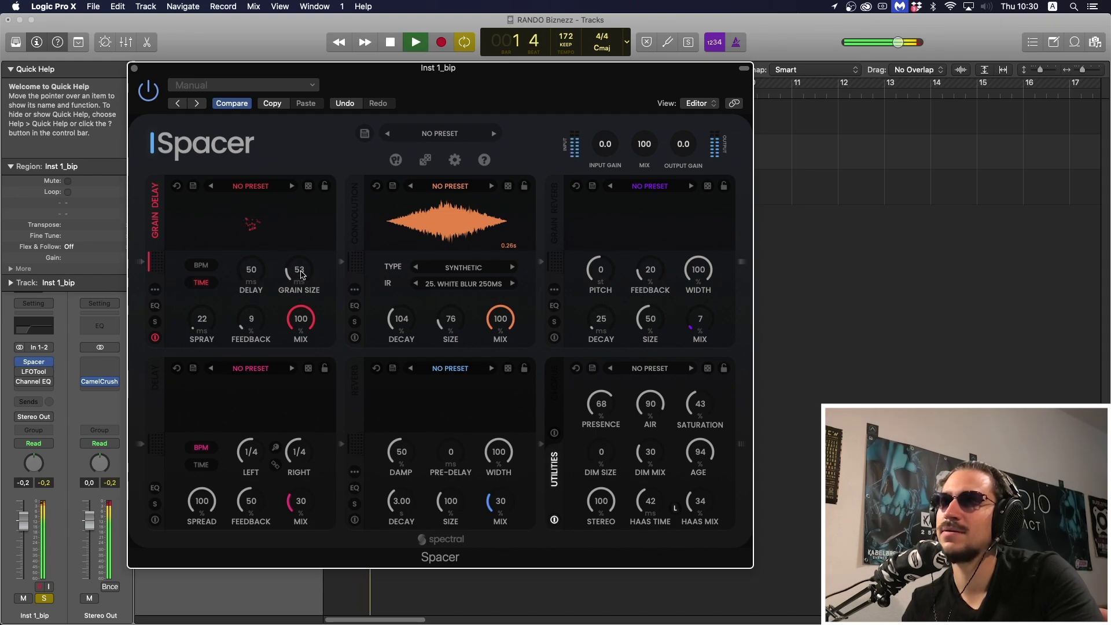
{"action": "left_click_drag", "start_coordinate": [193, 327], "coordinate": [193, 322]}
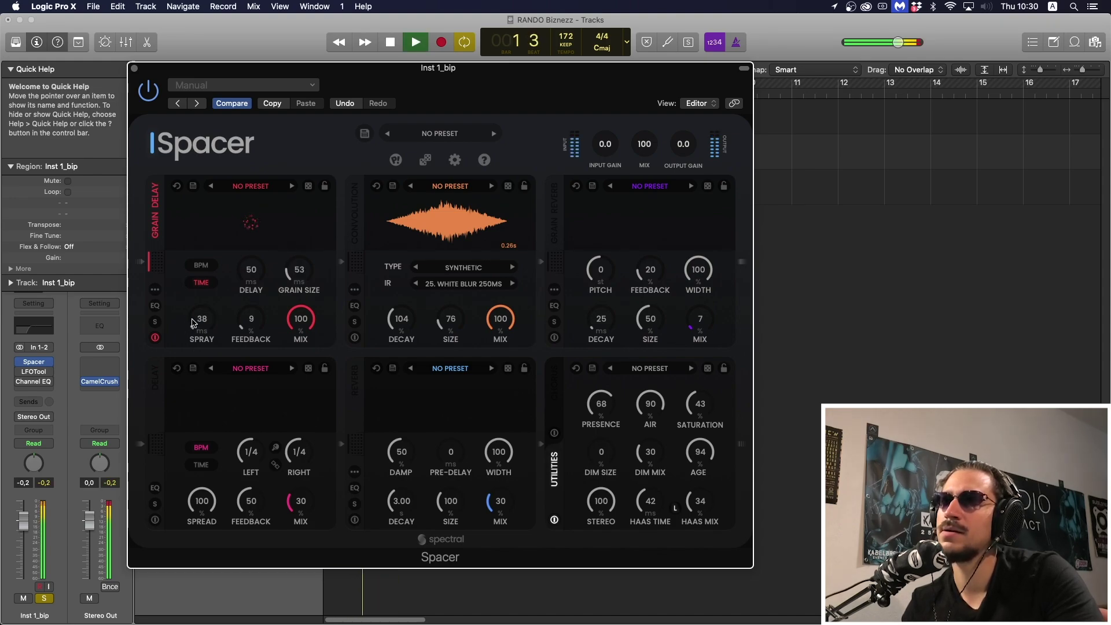
{"action": "left_click_drag", "start_coordinate": [285, 270], "coordinate": [285, 267]}
{"action": "left_click_drag", "start_coordinate": [246, 320], "coordinate": [245, 322]}
{"action": "left_click_drag", "start_coordinate": [300, 278], "coordinate": [308, 280]}
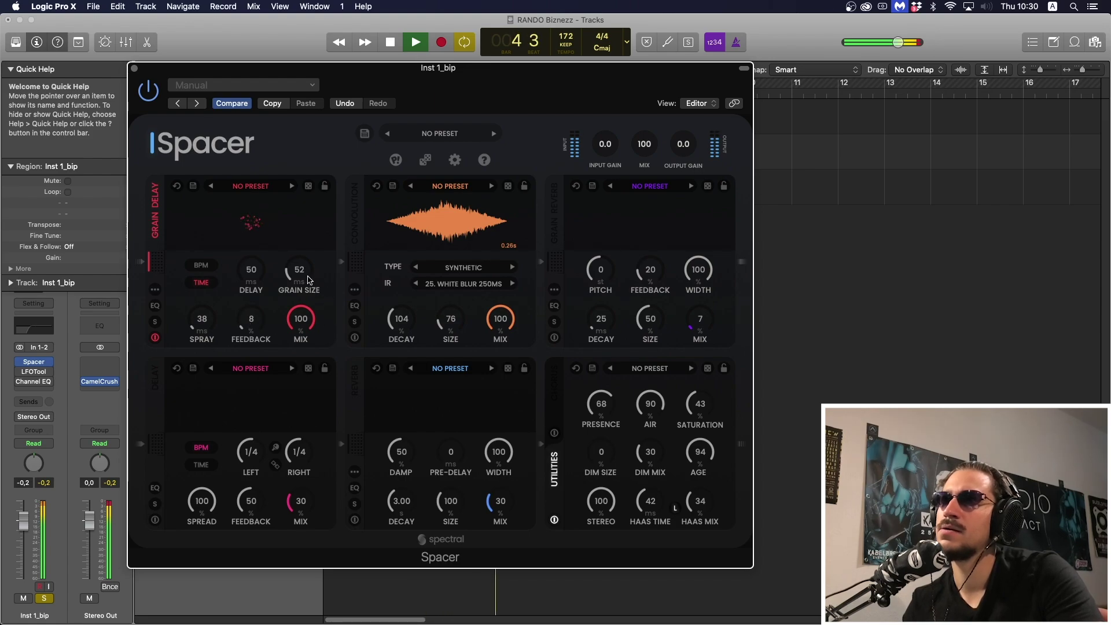
{"action": "key", "text": "space"}
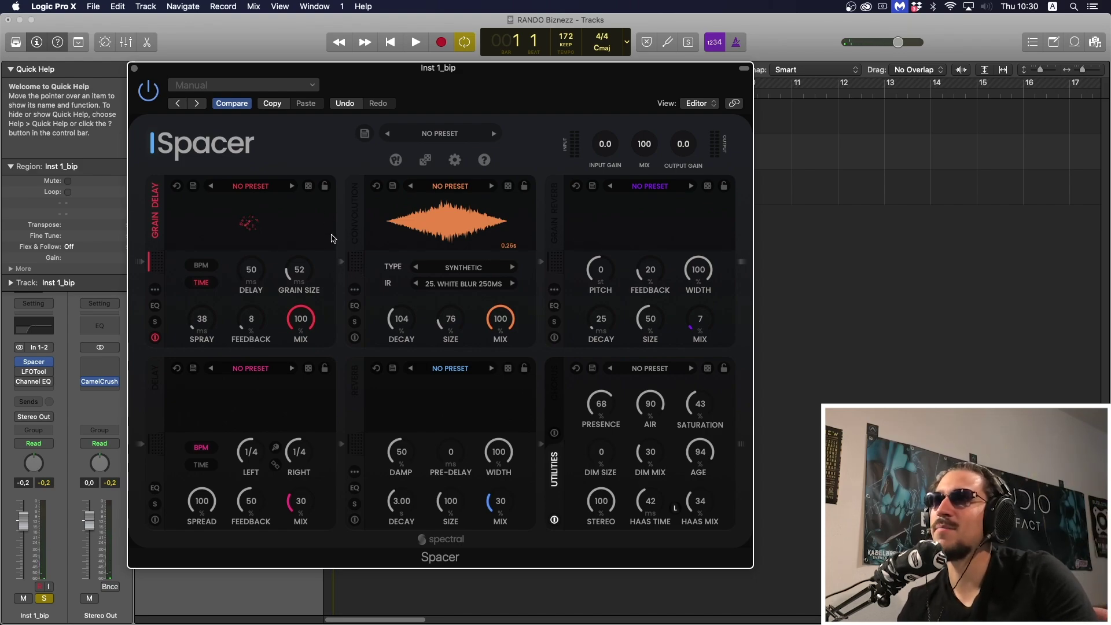
Switch Convolution back on and lower the Grain Delay mix to 0% during playback to compare the sound
{"action": "left_click", "coordinate": [355, 337]}
{"action": "key", "text": "space"}
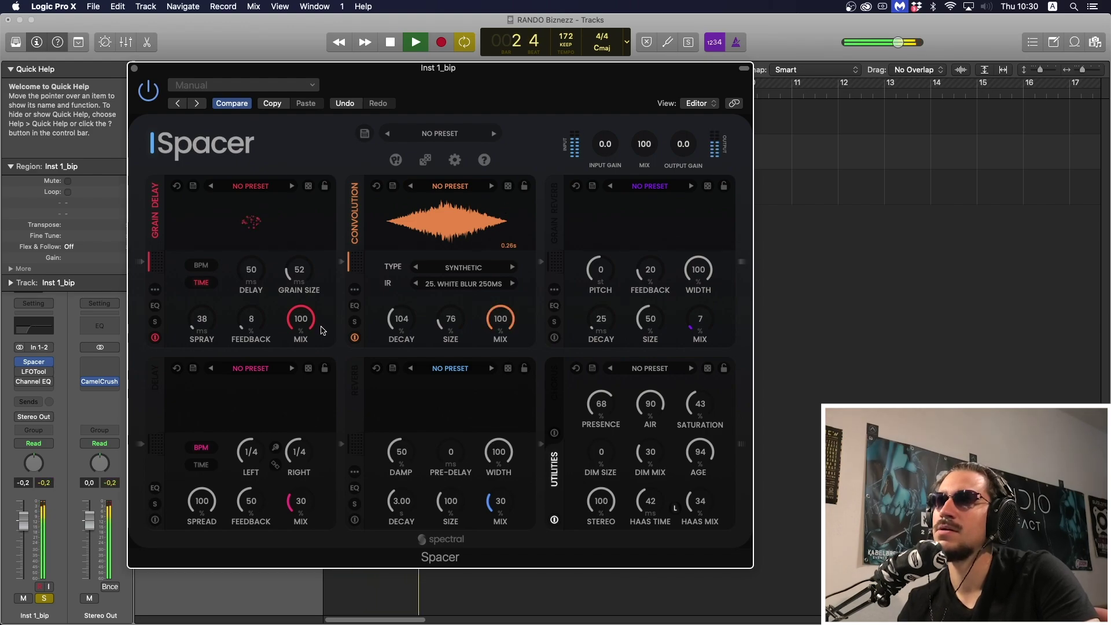
{"action": "left_click_drag", "start_coordinate": [296, 317], "coordinate": [283, 476]}
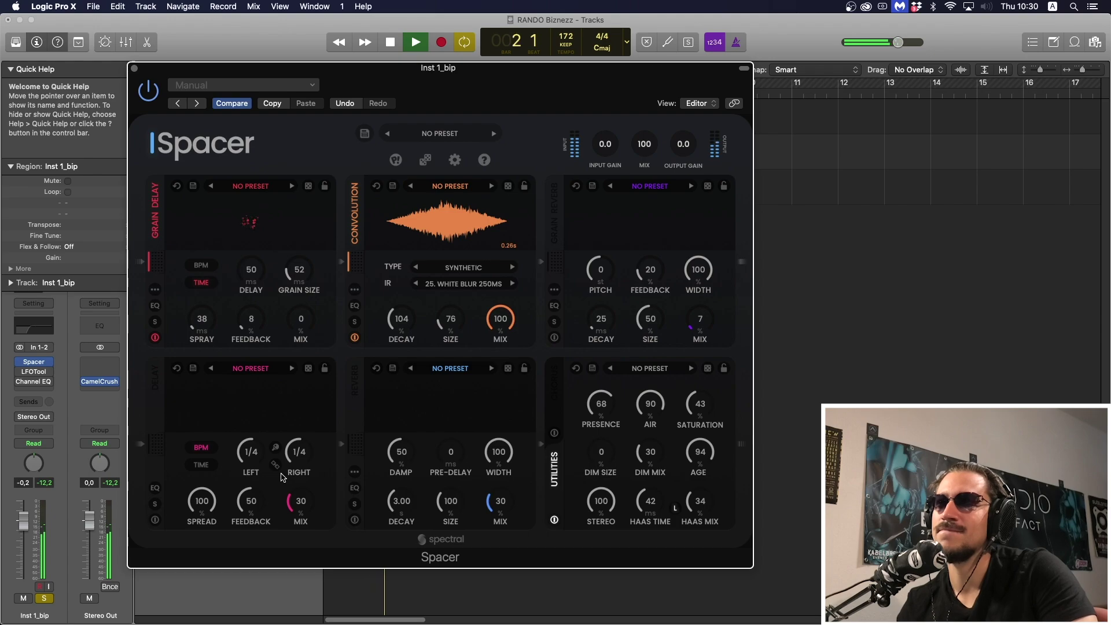
{"action": "key", "text": "space"}
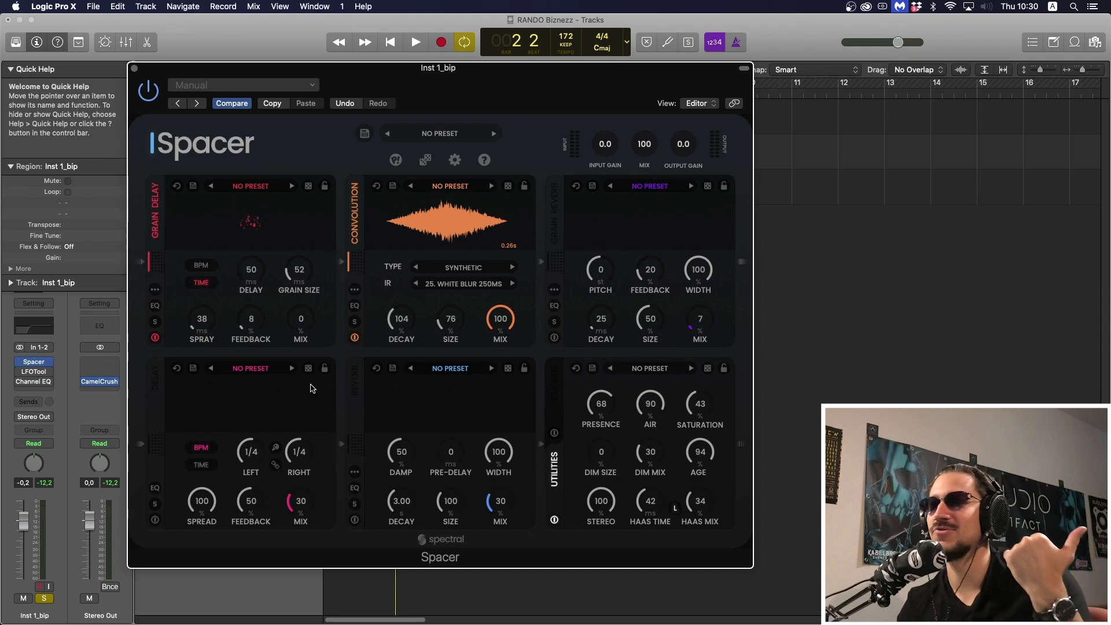
Set the Convolution mix to 74% and bring the Grain Delay mix down from full
{"action": "left_click_drag", "start_coordinate": [280, 74], "coordinate": [251, 64]}
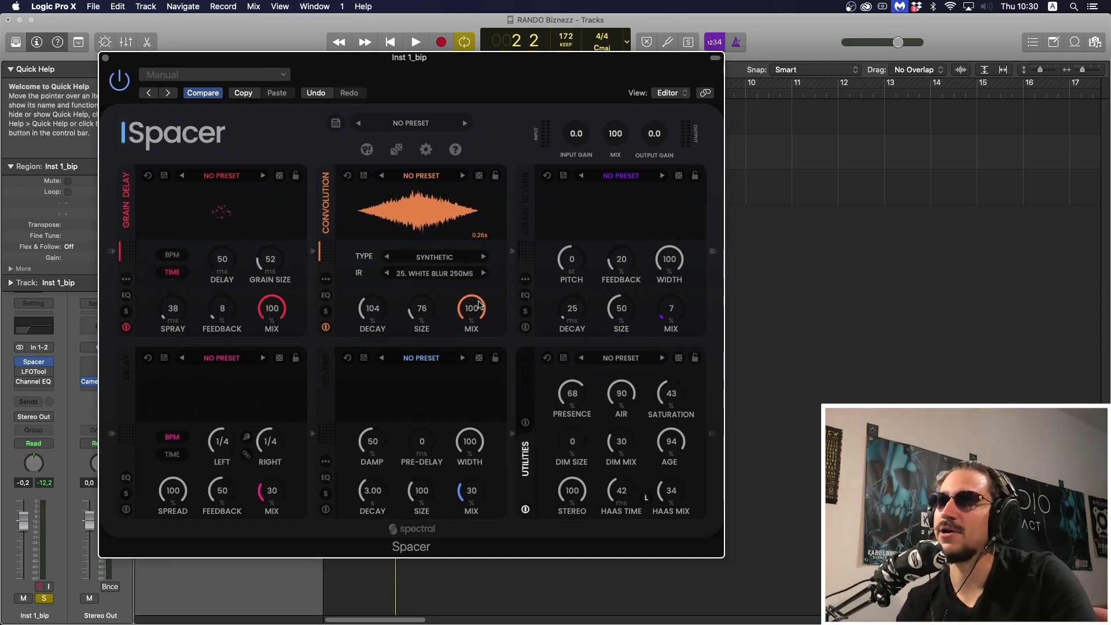
{"action": "left_click_drag", "start_coordinate": [470, 323], "coordinate": [470, 328]}
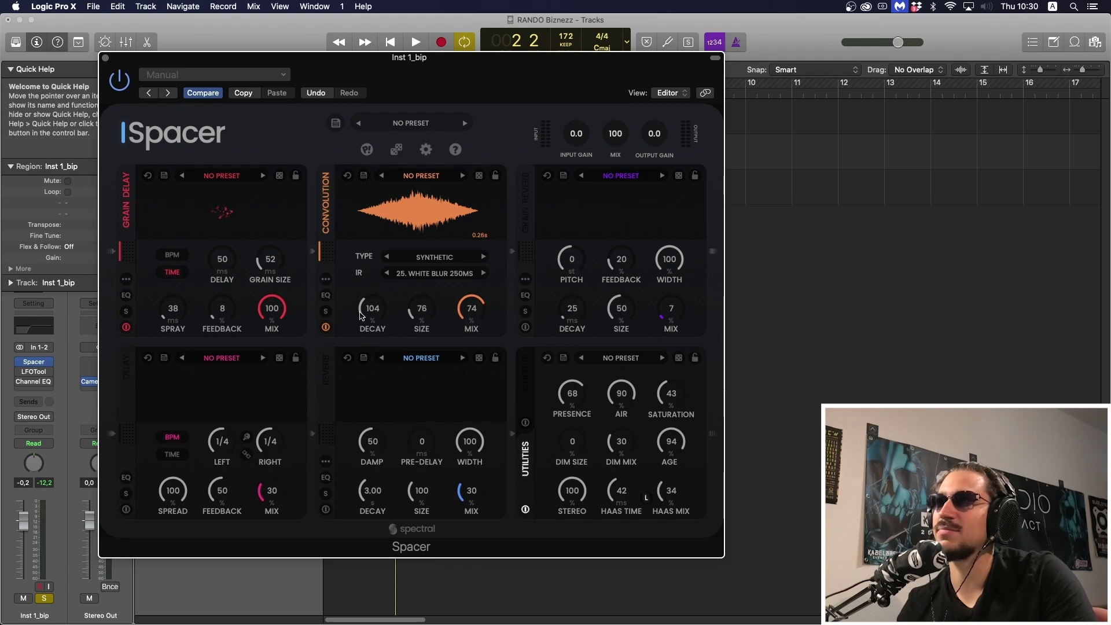
{"action": "left_click_drag", "start_coordinate": [273, 330], "coordinate": [272, 324]}
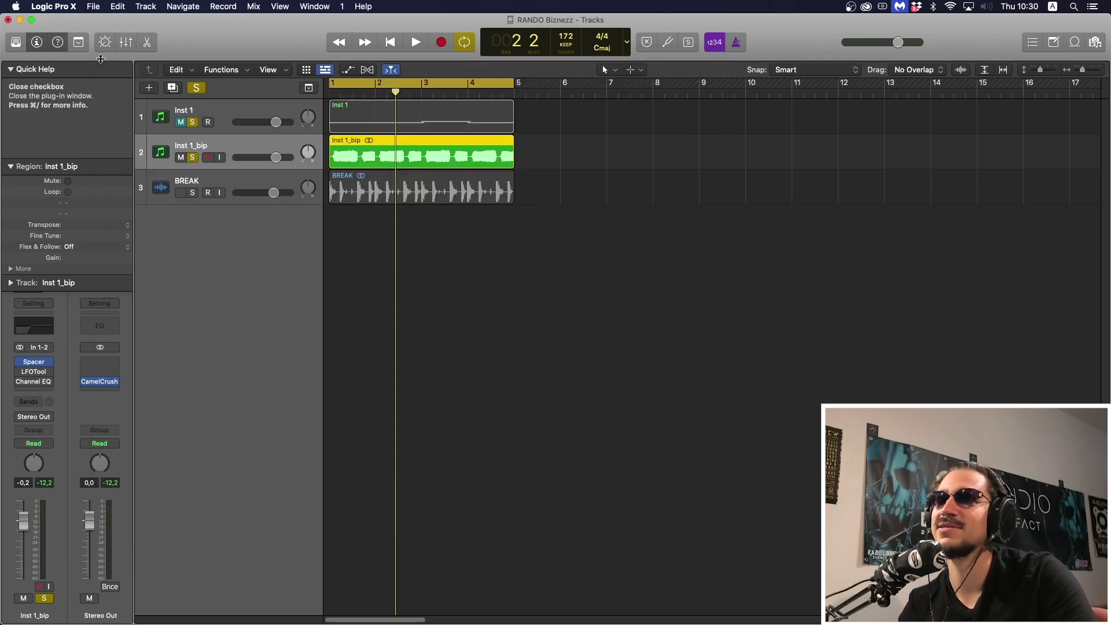
Unmute Inst 1, view its Vital synth patch, and return to Spacer on Inst 1_bip
{"action": "key", "text": "super+w"}
{"action": "left_click", "coordinate": [220, 116]}
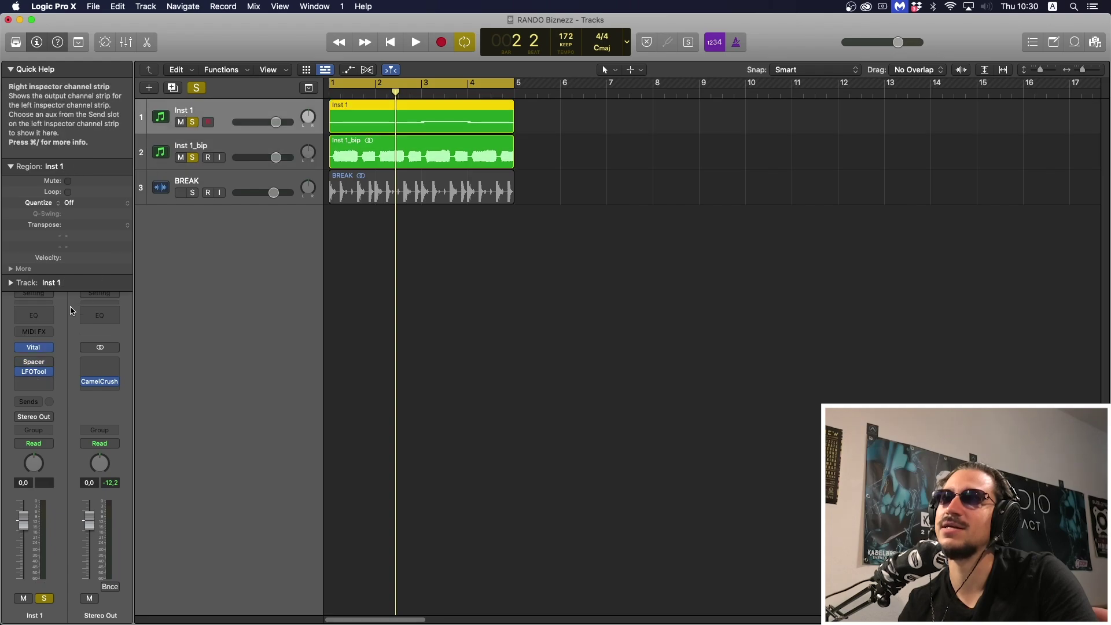
{"action": "left_click", "coordinate": [39, 347]}
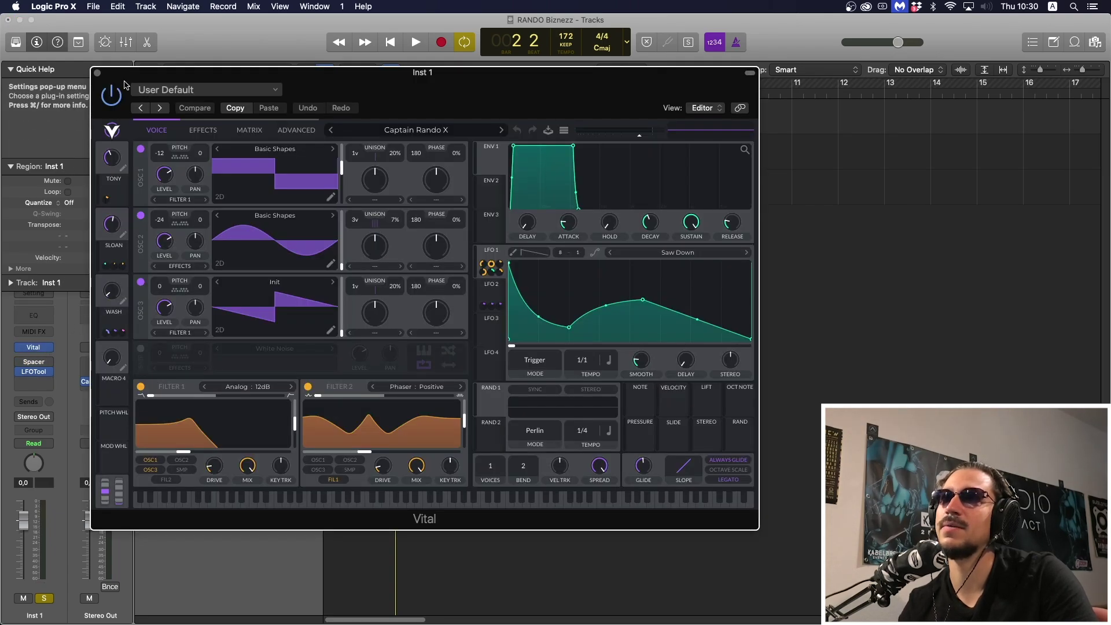
{"action": "key", "text": "super+w"}
{"action": "left_click", "coordinate": [232, 151]}
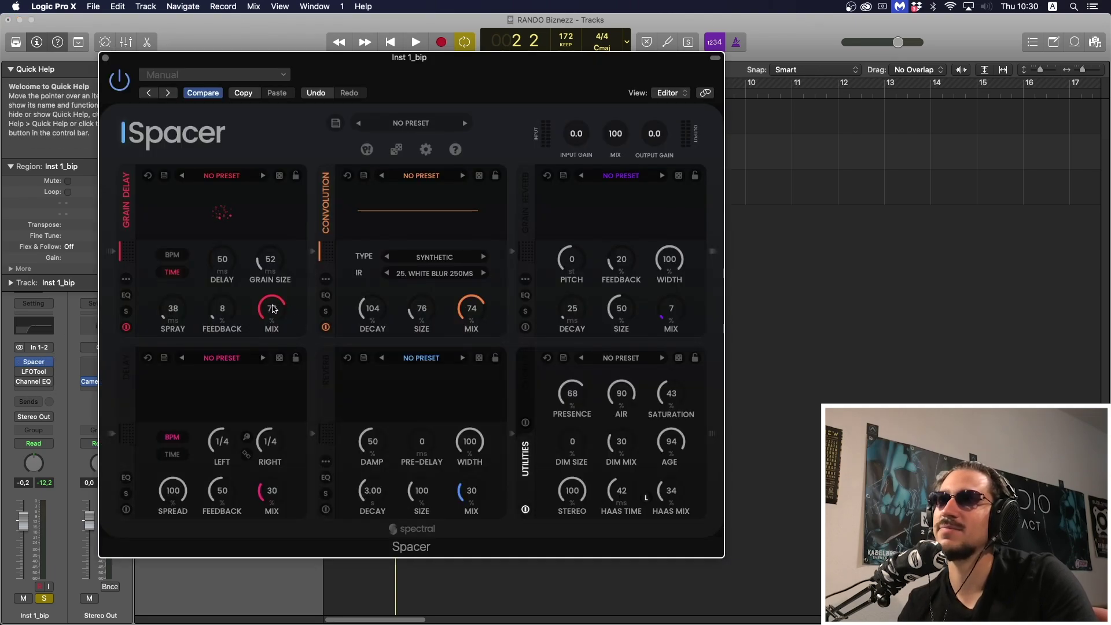
Fine-tune Spacer during playback to a Grain Delay mix of 73% and a Convolution mix of 78%
{"action": "key", "text": "space"}
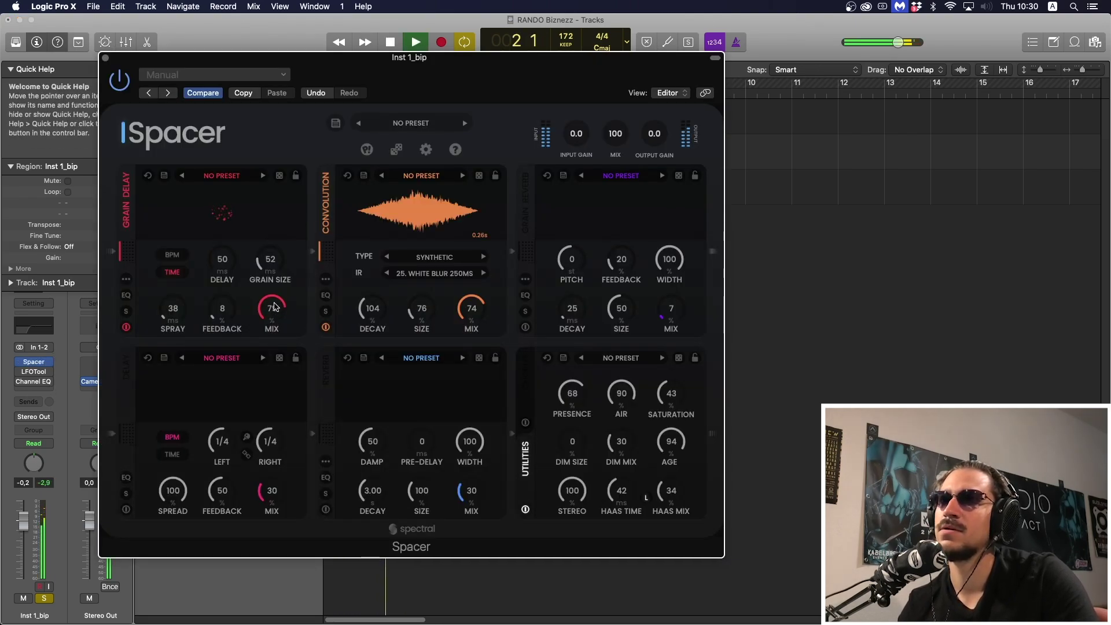
{"action": "left_click_drag", "start_coordinate": [475, 312], "coordinate": [476, 309]}
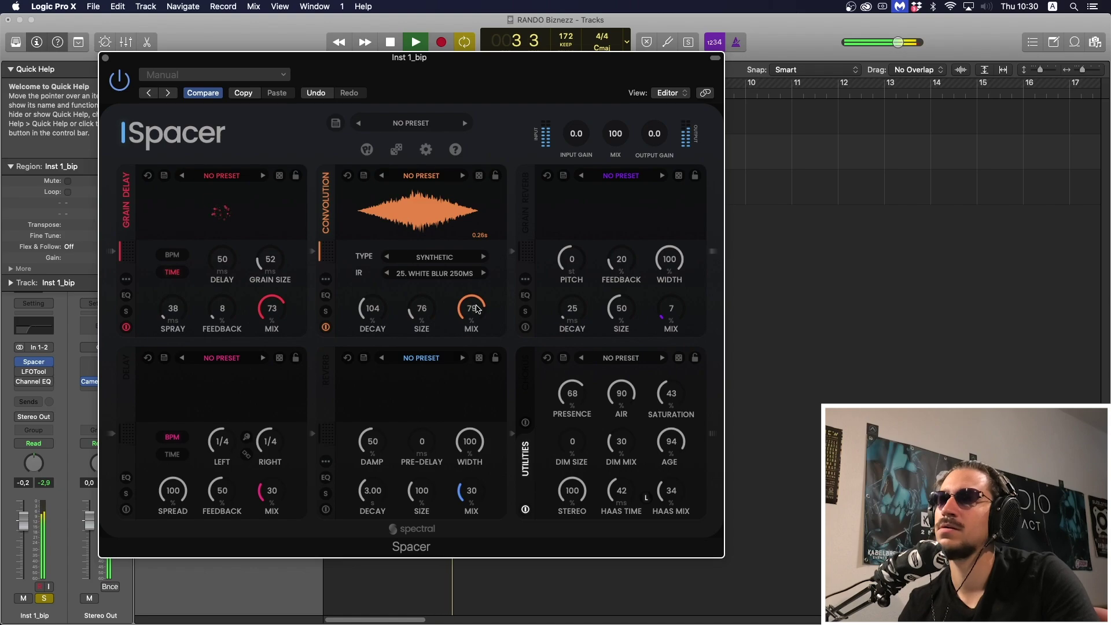
{"action": "key", "text": "space"}
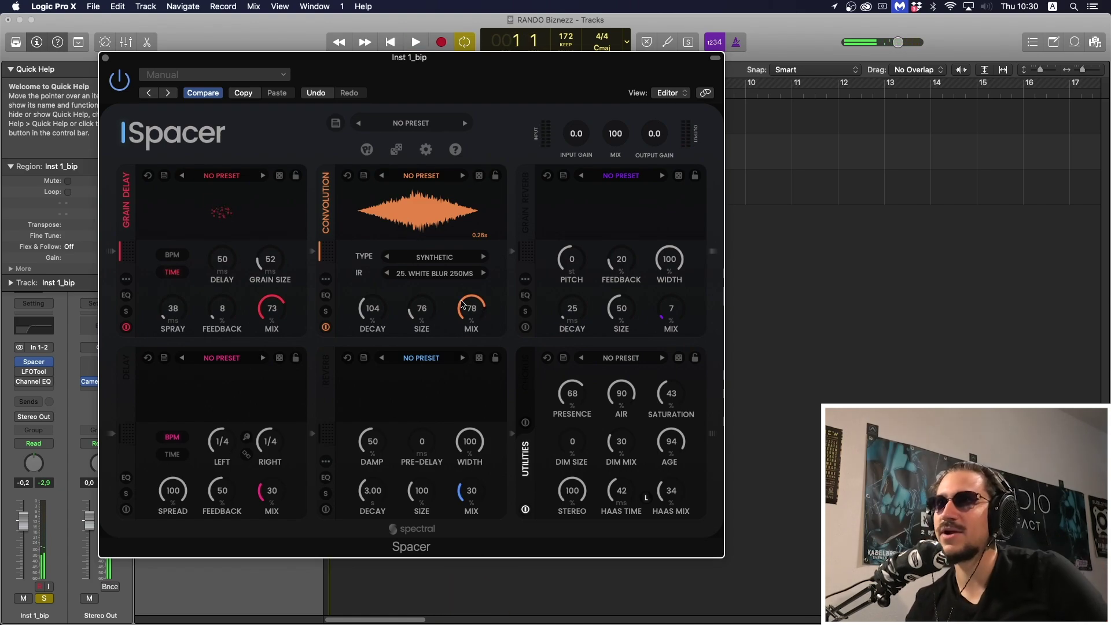
Switch on Spacer's Grain Reverb with only Inst 1_bip soloed and raise the reverb's mix to 19% during playback
{"action": "left_click_drag", "start_coordinate": [443, 73], "coordinate": [380, 56]}
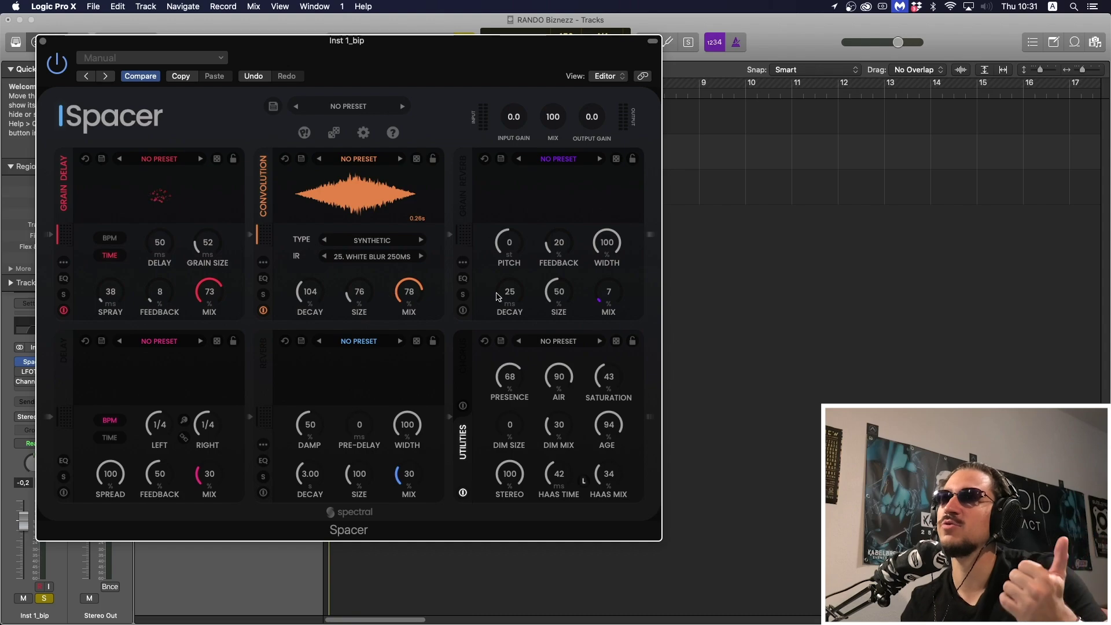
{"action": "left_click", "coordinate": [463, 311]}
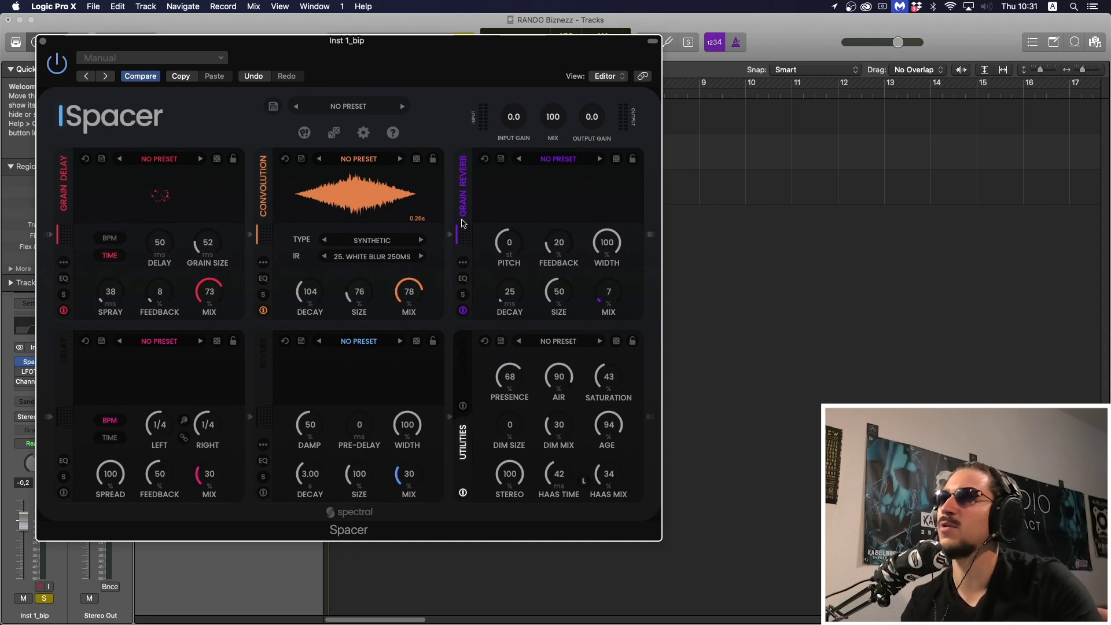
{"action": "left_click", "coordinate": [43, 42]}
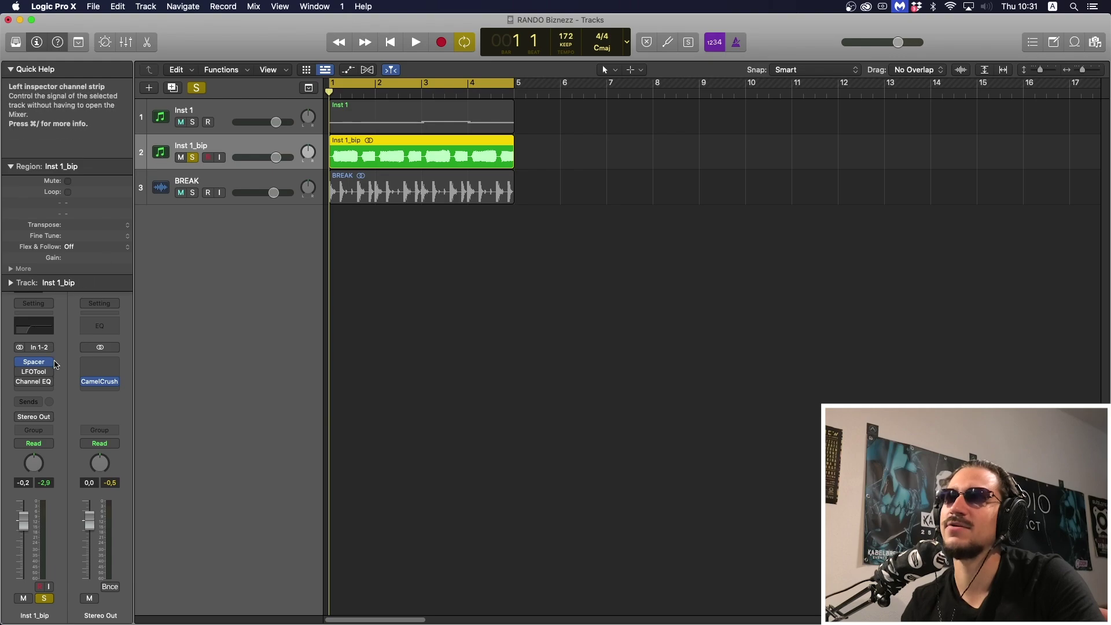
{"action": "key", "text": "v"}
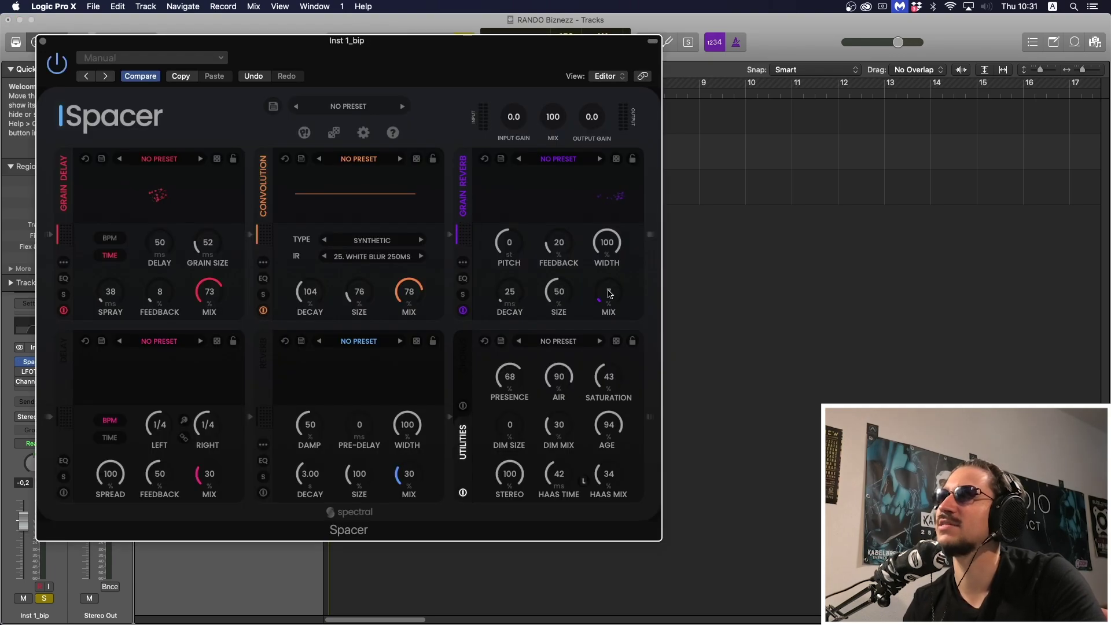
{"action": "key", "text": "space"}
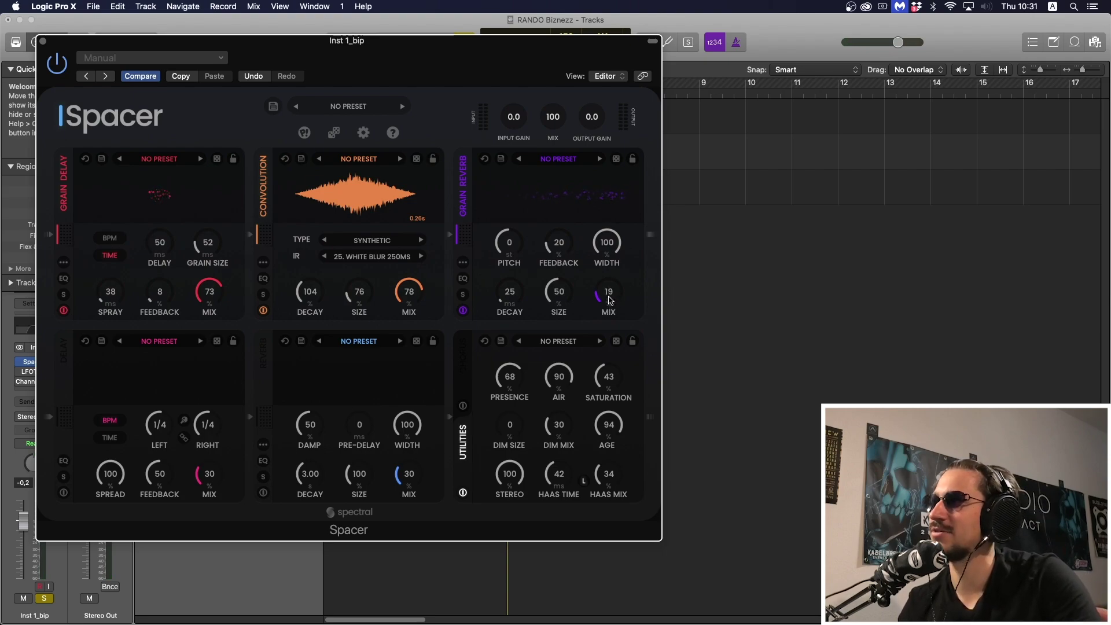
Lower Spacer's Grain Reverb mix to 6%, then switch on the Chorus and raise its mix to 100% during playback
{"action": "left_click_drag", "start_coordinate": [608, 299], "coordinate": [607, 315]}
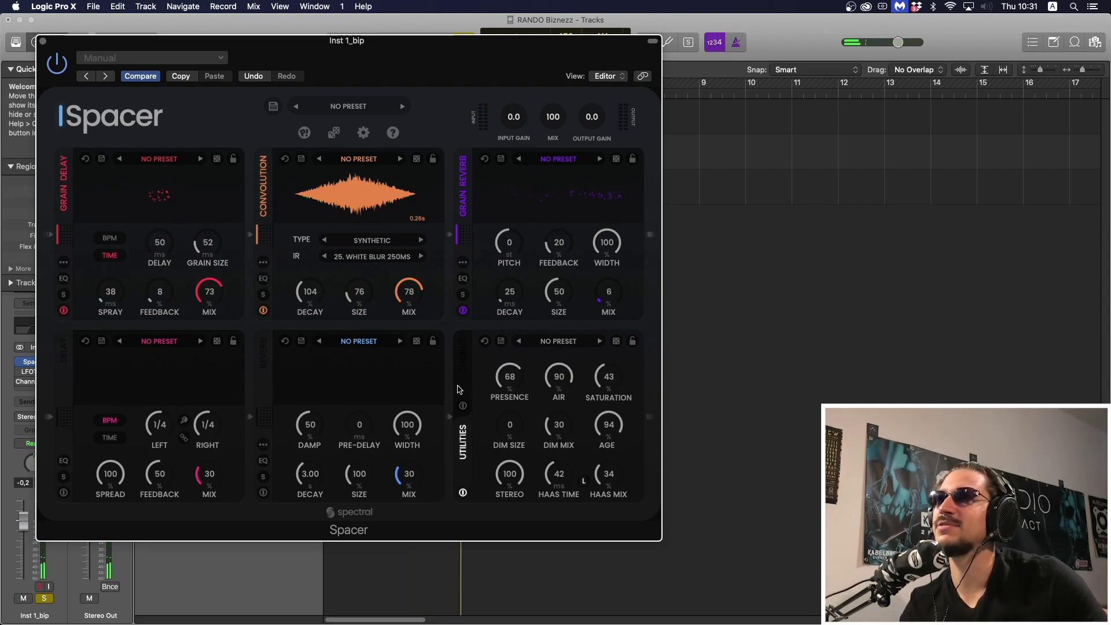
{"action": "left_click", "coordinate": [461, 363]}
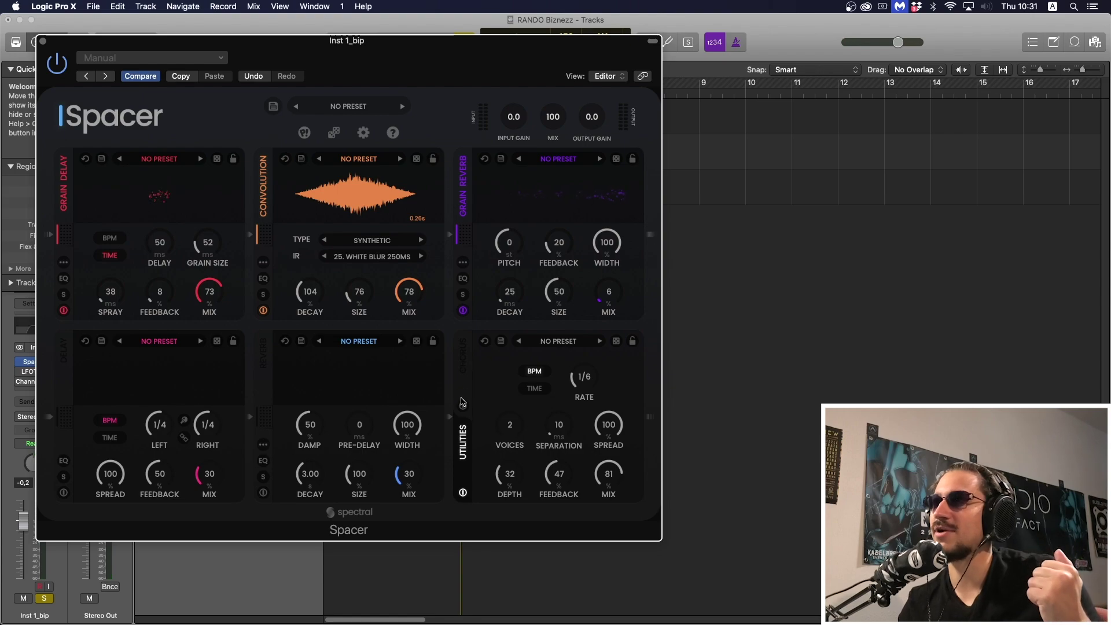
{"action": "left_click", "coordinate": [462, 406]}
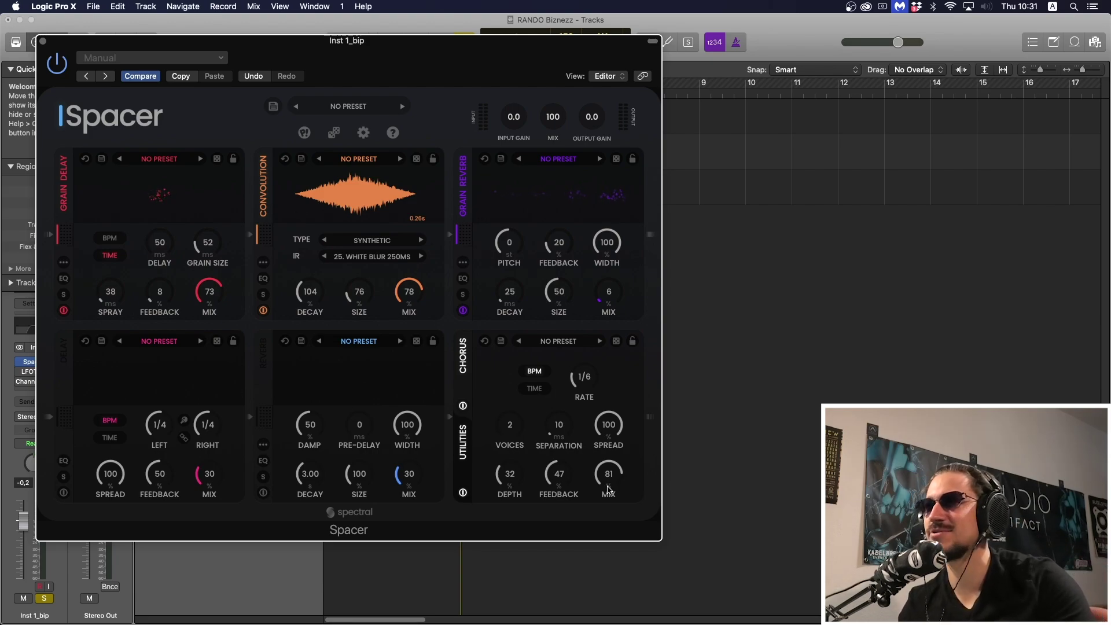
{"action": "key", "text": "space"}
{"action": "left_click_drag", "start_coordinate": [609, 479], "coordinate": [611, 451]}
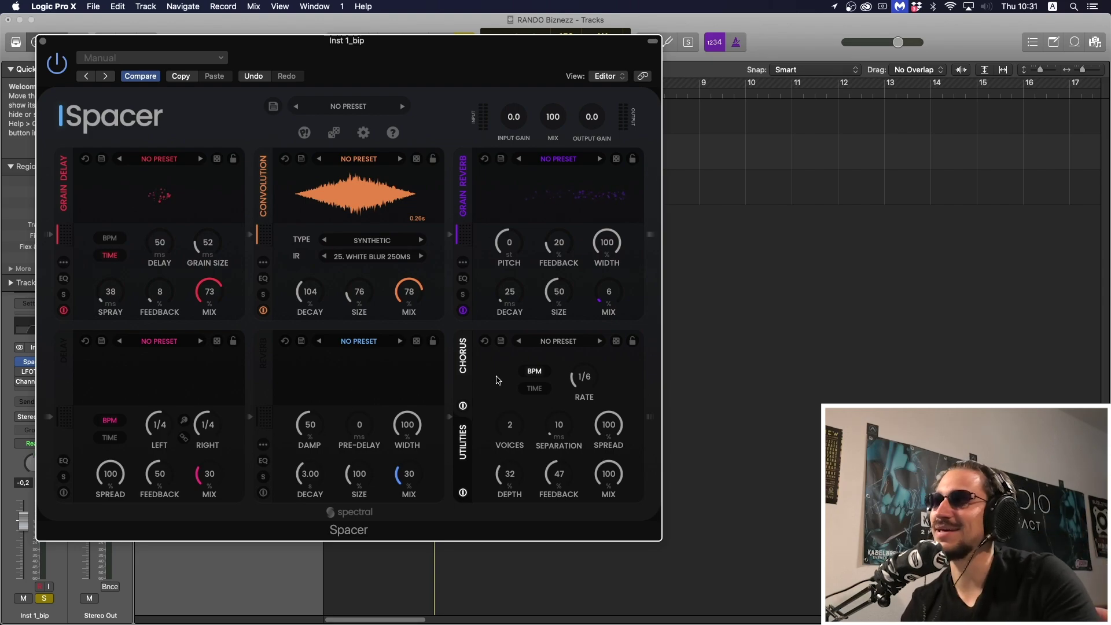
Solo Inst 1 alongside Inst 1_bip, audition both, and bring Spacer's Chorus mix down to 70%
{"action": "left_click", "coordinate": [42, 41]}
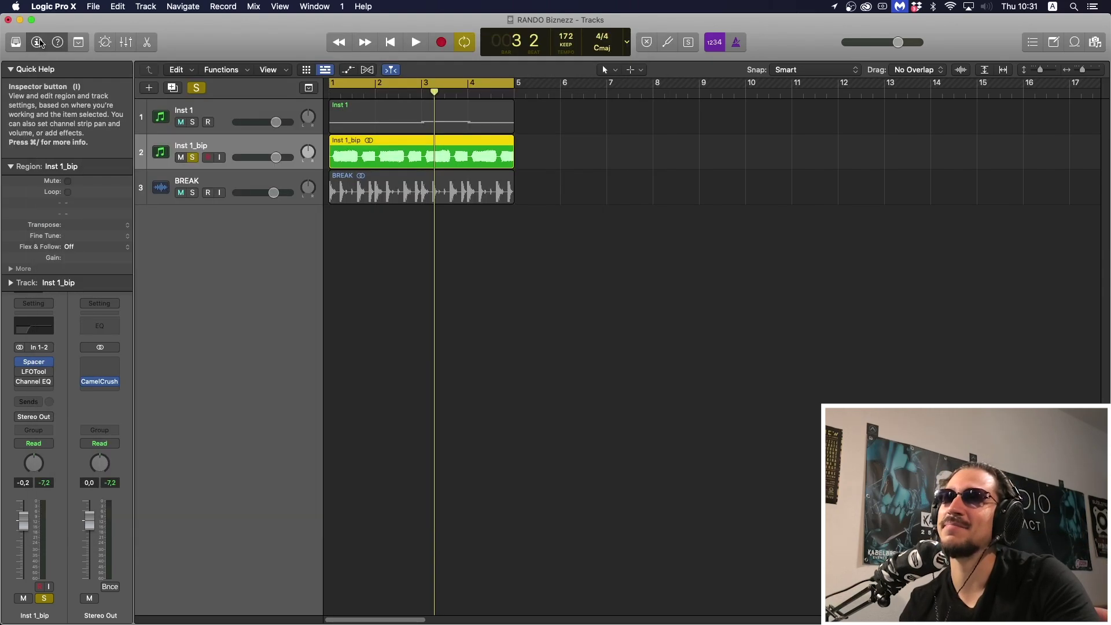
{"action": "left_click", "coordinate": [193, 122]}
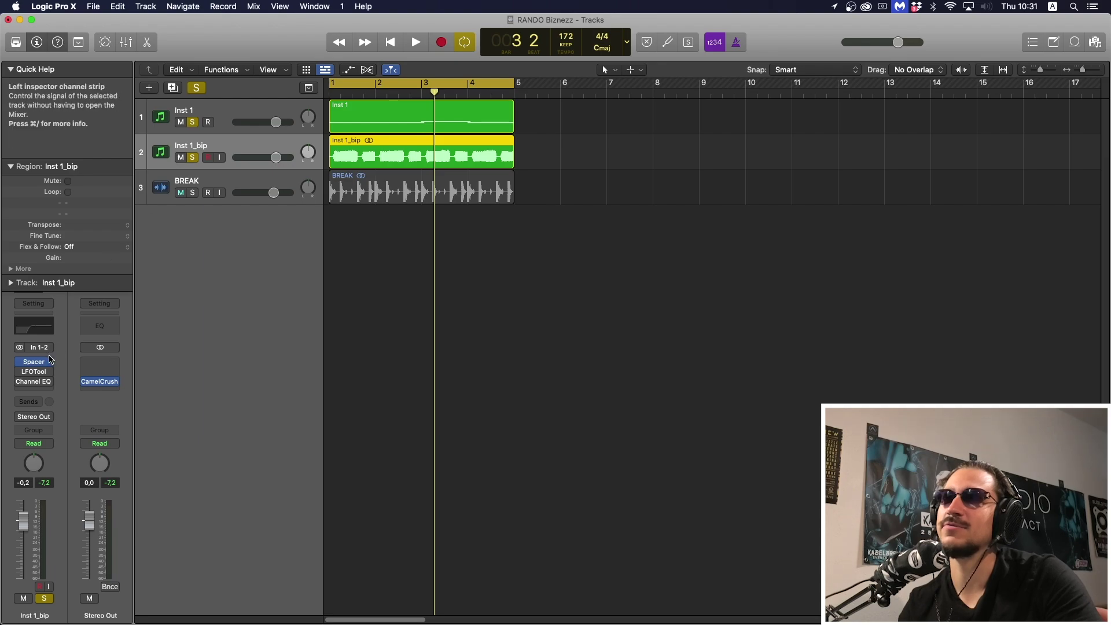
{"action": "key", "text": "space"}
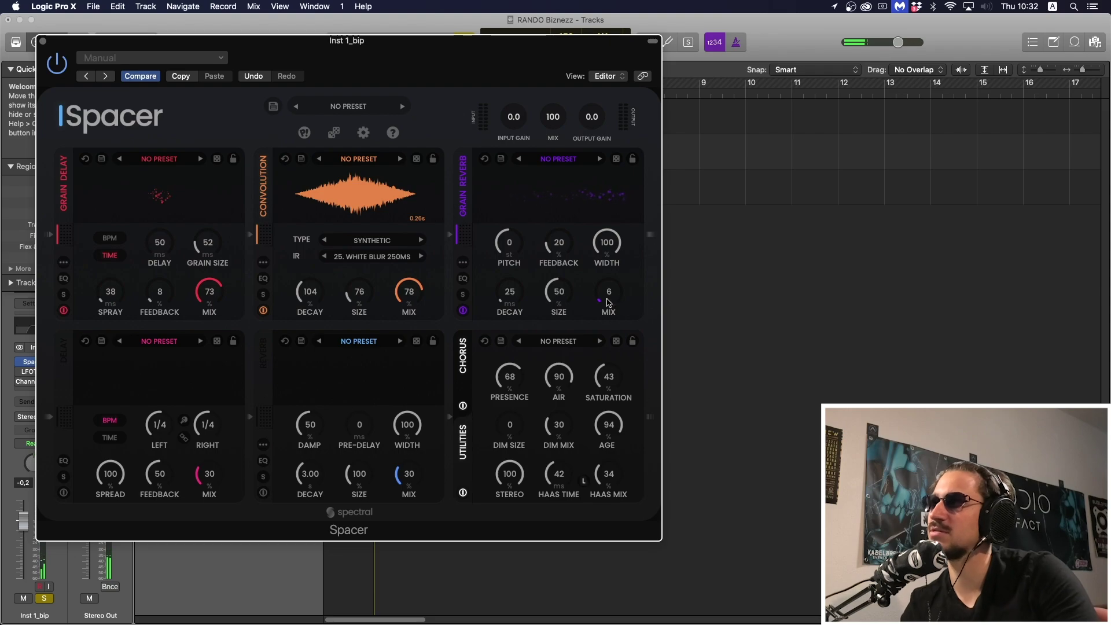
{"action": "left_click", "coordinate": [466, 347]}
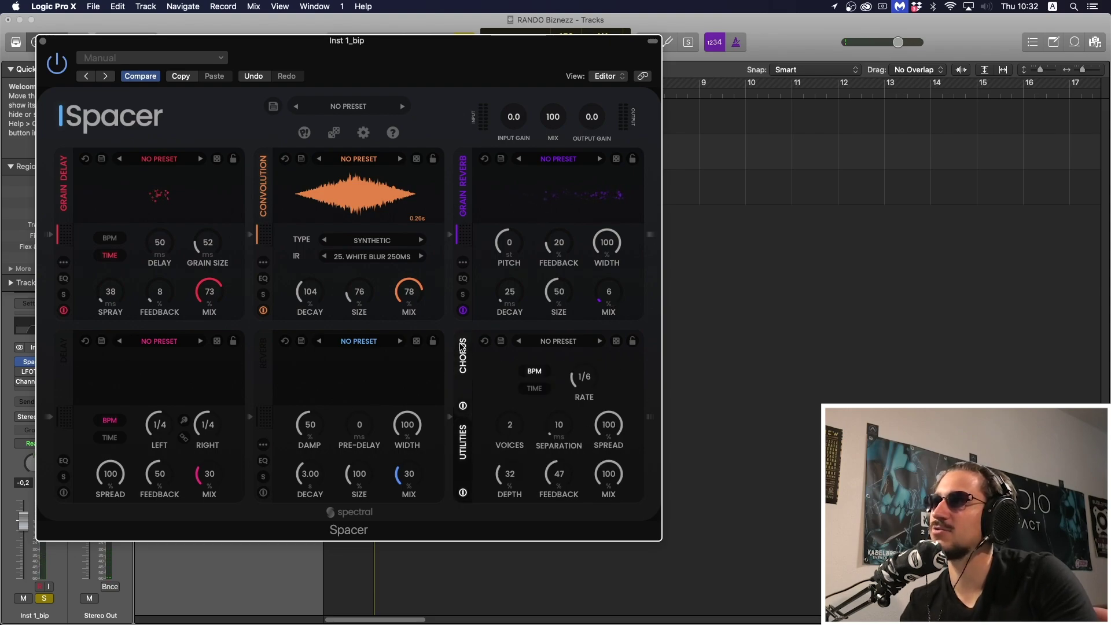
{"action": "left_click_drag", "start_coordinate": [611, 511], "coordinate": [601, 505]}
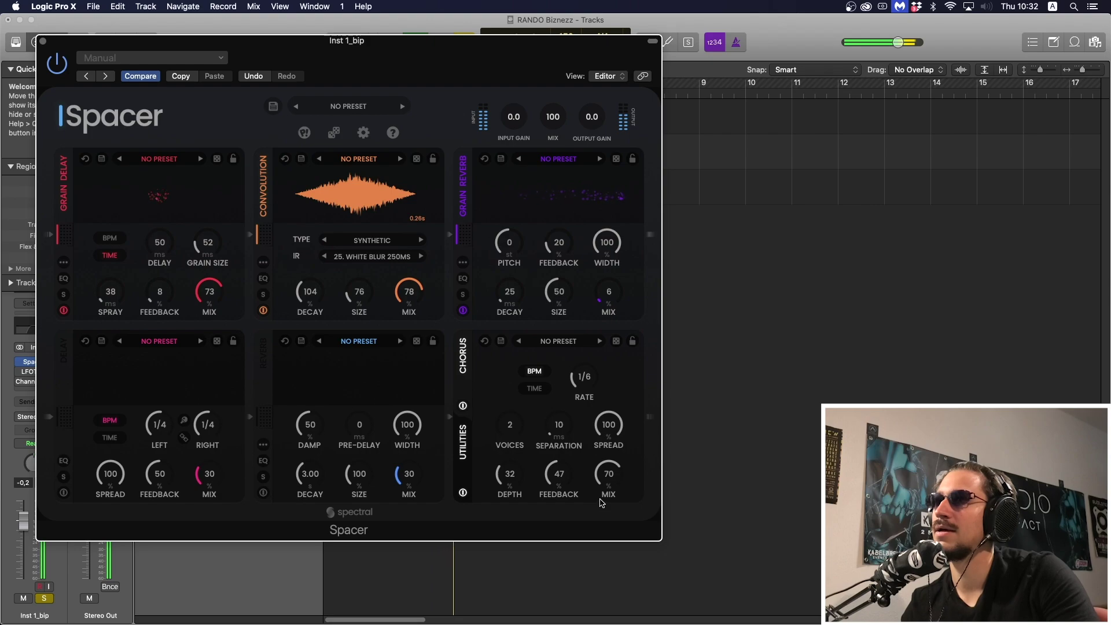
Reduce Presence to 22% in Spacer's Utilities, then take Inst 1 out of solo and return to Spacer on Inst 1_bip
{"action": "left_click", "coordinate": [461, 443]}
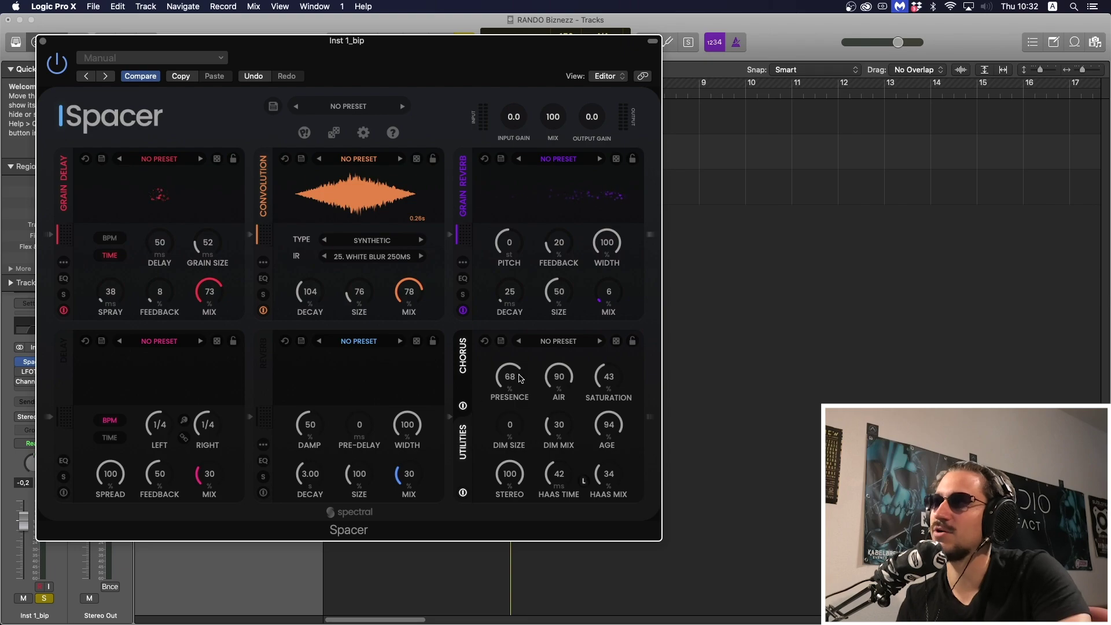
{"action": "left_click_drag", "start_coordinate": [520, 378], "coordinate": [515, 439]}
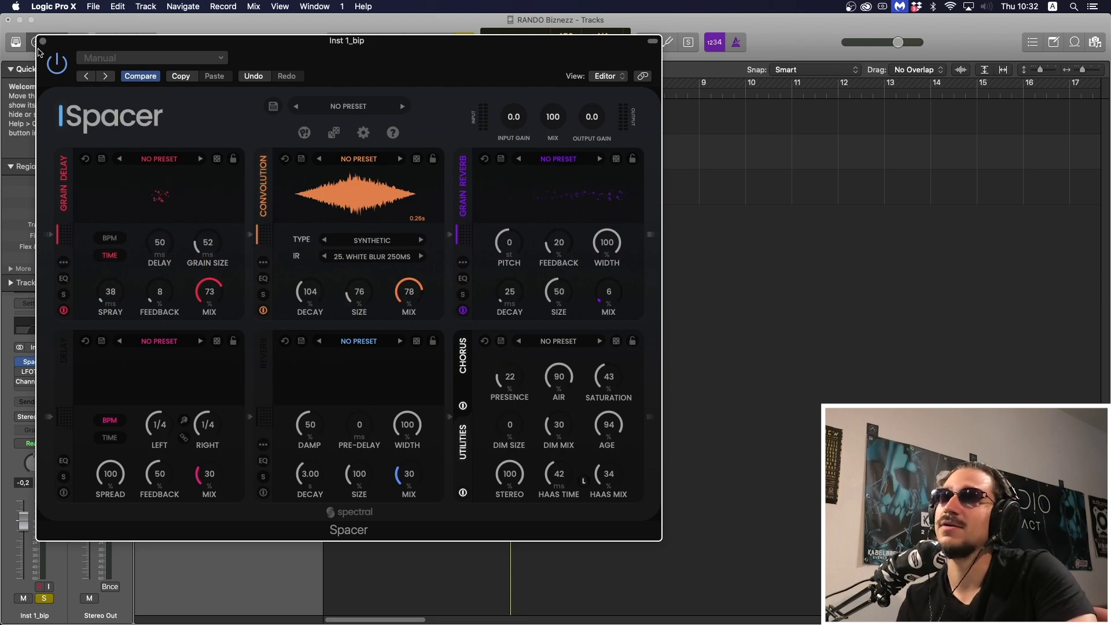
{"action": "left_click", "coordinate": [43, 38]}
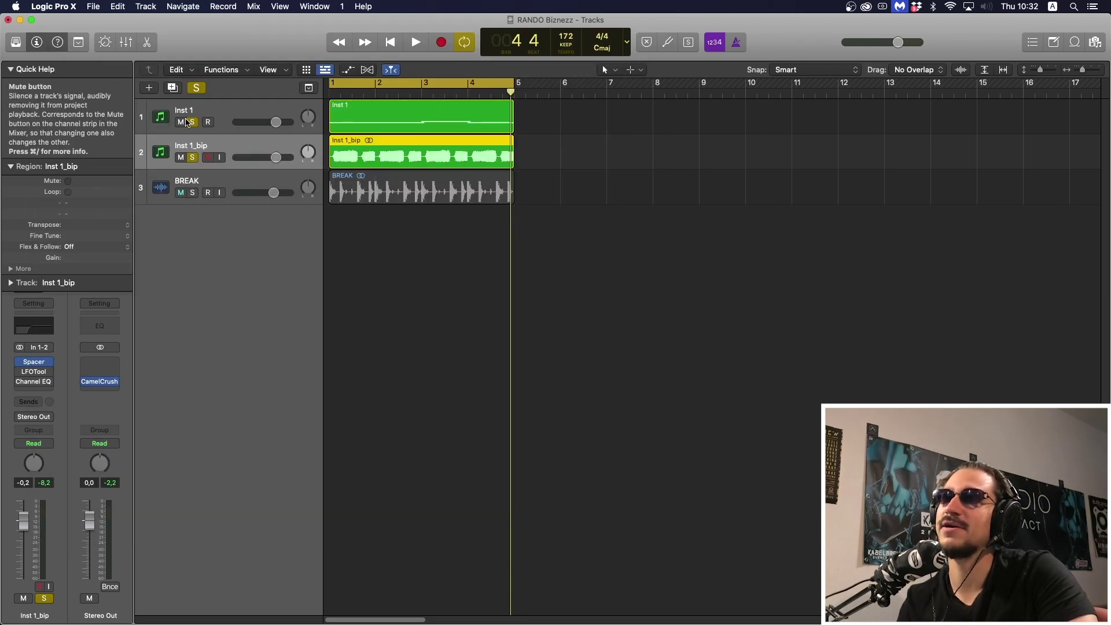
{"action": "left_click", "coordinate": [191, 123]}
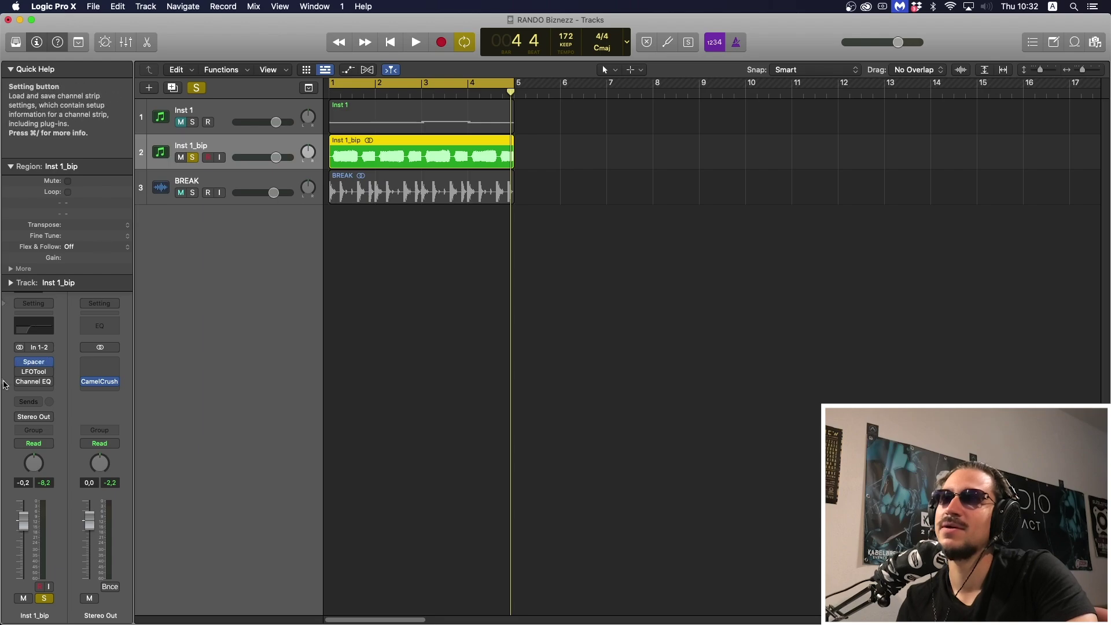
{"action": "mouse_move", "coordinate": [36, 365]}
{"action": "key", "text": "v"}
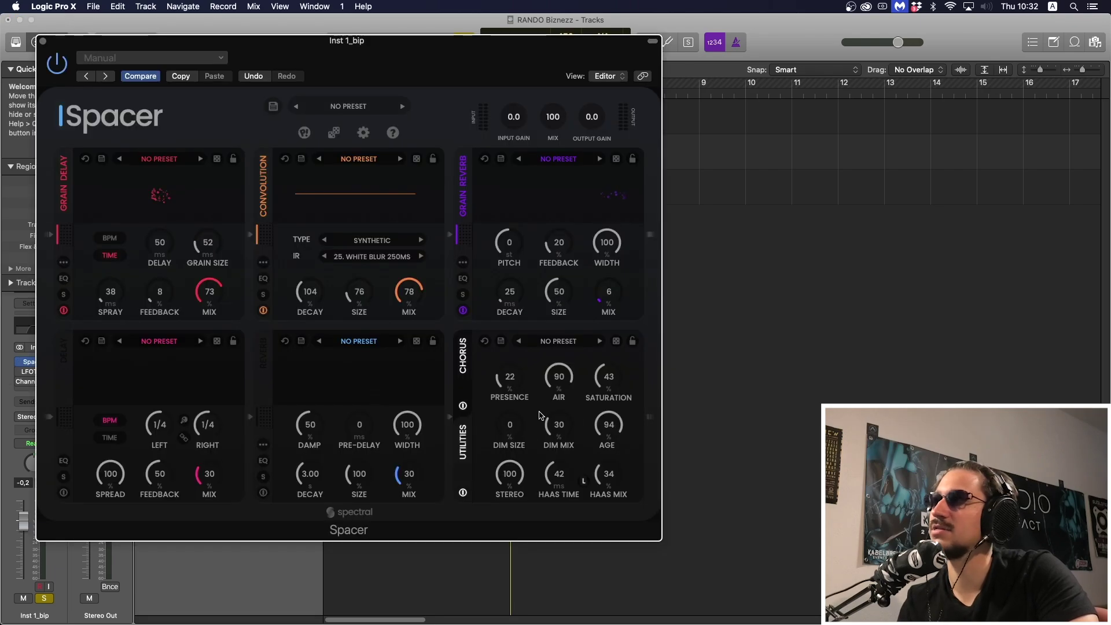
Drop the Utilities Presence to 1% and Air to 0% and play Inst 1_bip
{"action": "left_click_drag", "start_coordinate": [510, 396], "coordinate": [510, 418]}
{"action": "left_click_drag", "start_coordinate": [555, 384], "coordinate": [556, 541]}
{"action": "key", "text": "space"}
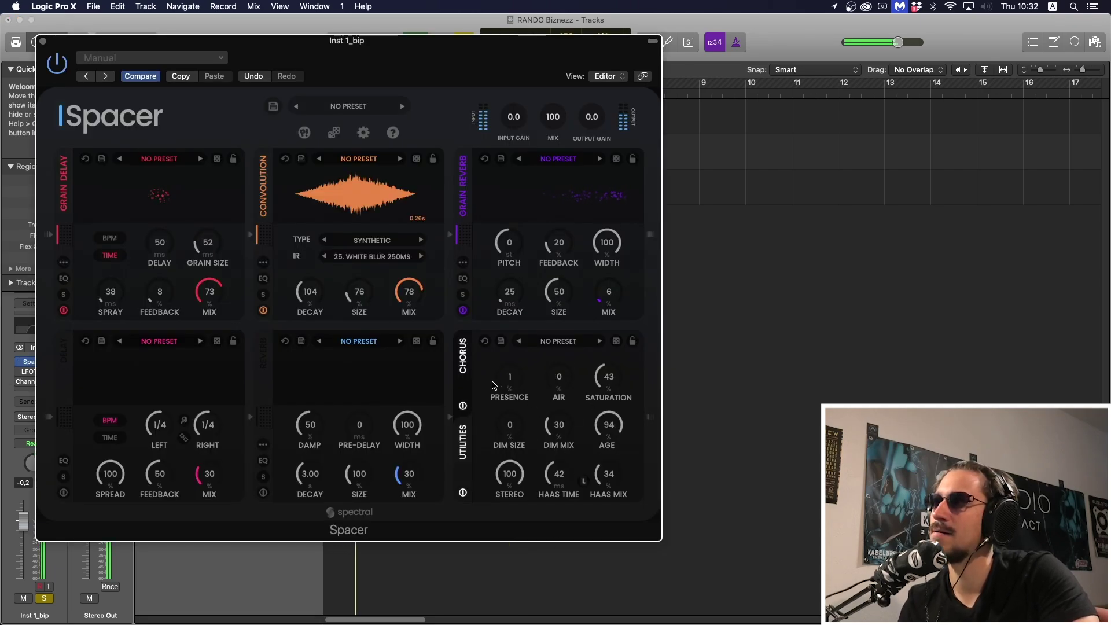
Raise the Utilities settings during playback to Presence 97%, Air 96%, Saturation 74% and Haas Mix 43%
{"action": "left_click_drag", "start_coordinate": [506, 379], "coordinate": [506, 384]}
{"action": "double_click", "coordinate": [507, 382]}
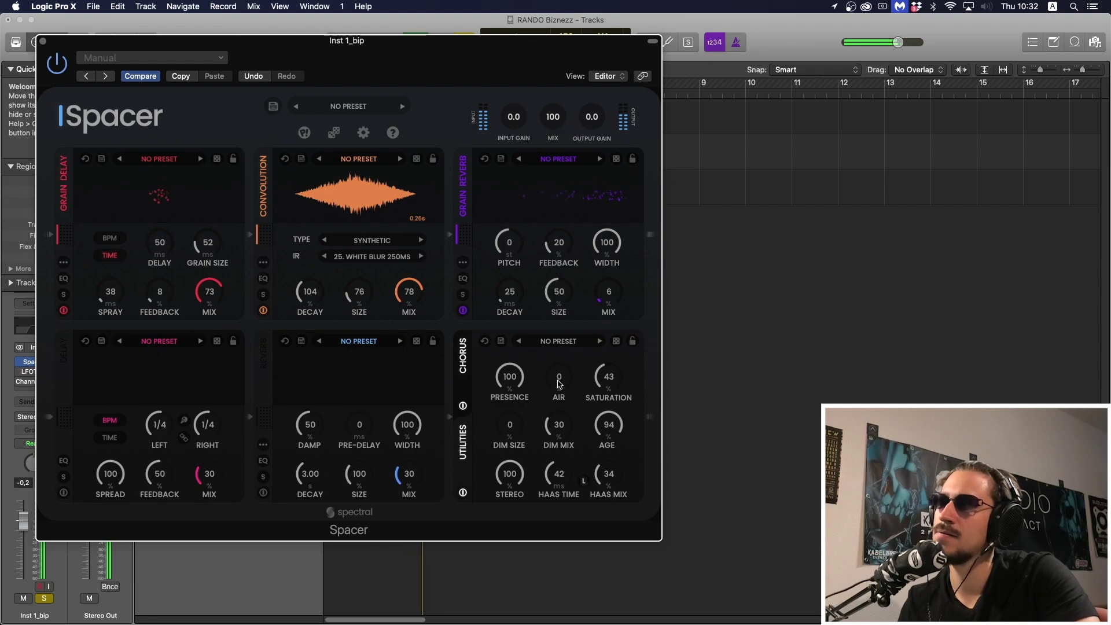
{"action": "double_click", "coordinate": [558, 379]}
{"action": "left_click_drag", "start_coordinate": [609, 376], "coordinate": [612, 347]}
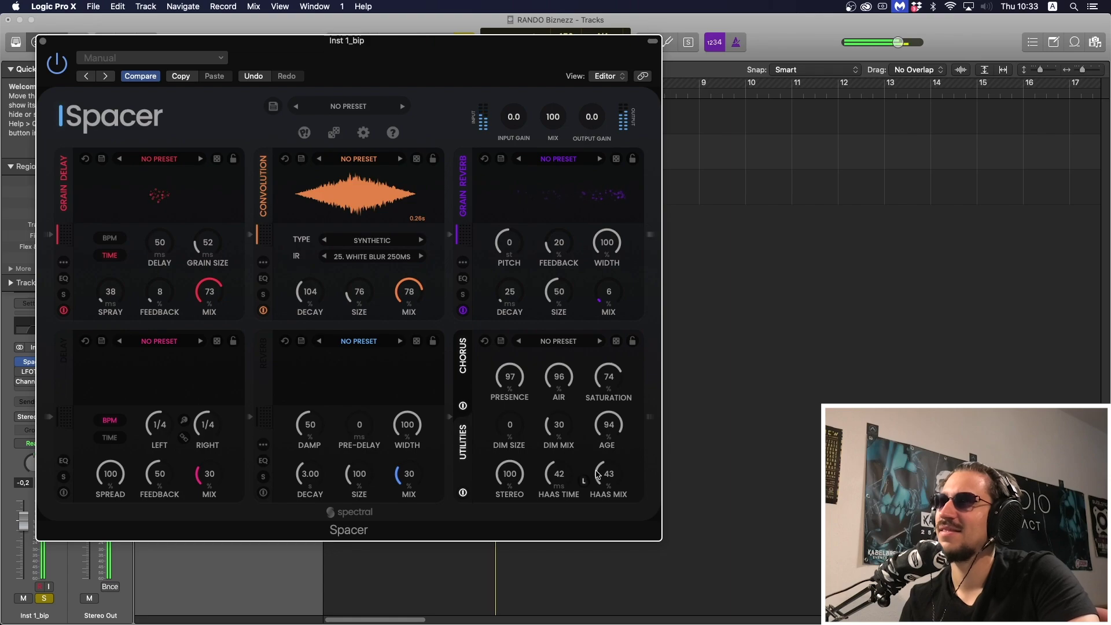
Return to the Chorus settings and lower the Chorus mix to 46% during playback
{"action": "left_click", "coordinate": [465, 352]}
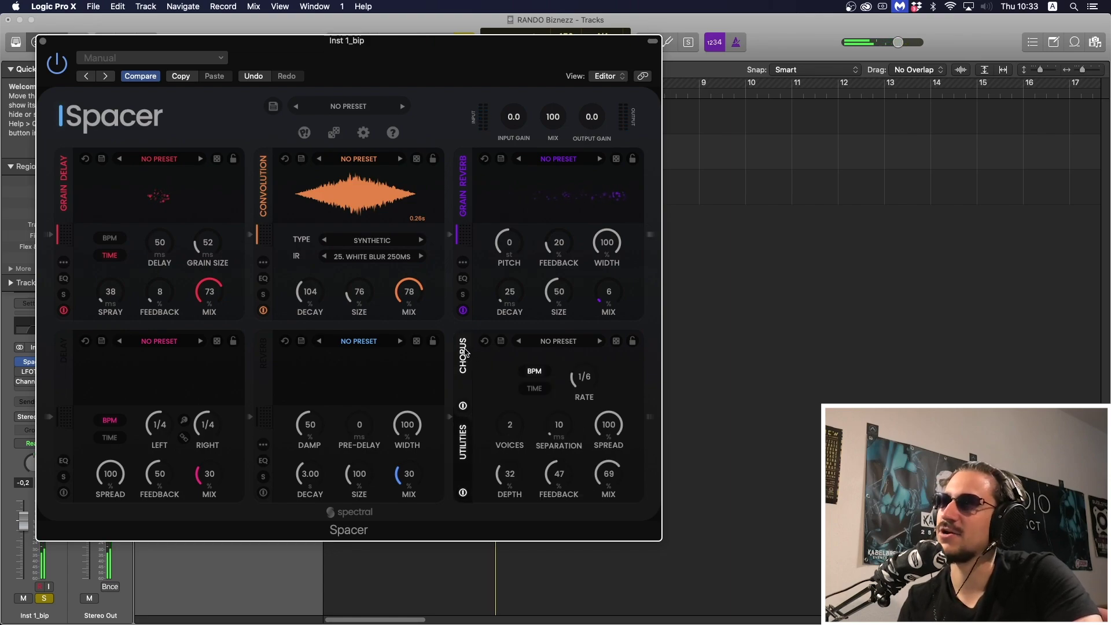
{"action": "left_click_drag", "start_coordinate": [472, 48], "coordinate": [464, 28]}
{"action": "scroll", "coordinate": [606, 469], "scroll_direction": "down", "scroll_amount": 6}
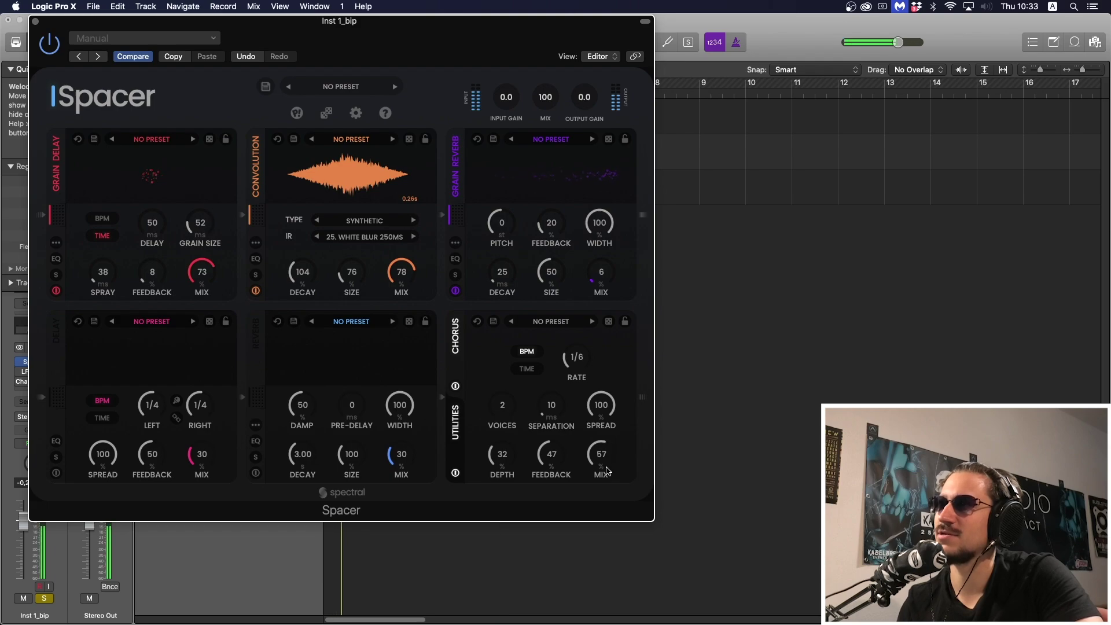
{"action": "scroll", "coordinate": [606, 470], "scroll_direction": "down", "scroll_amount": 6}
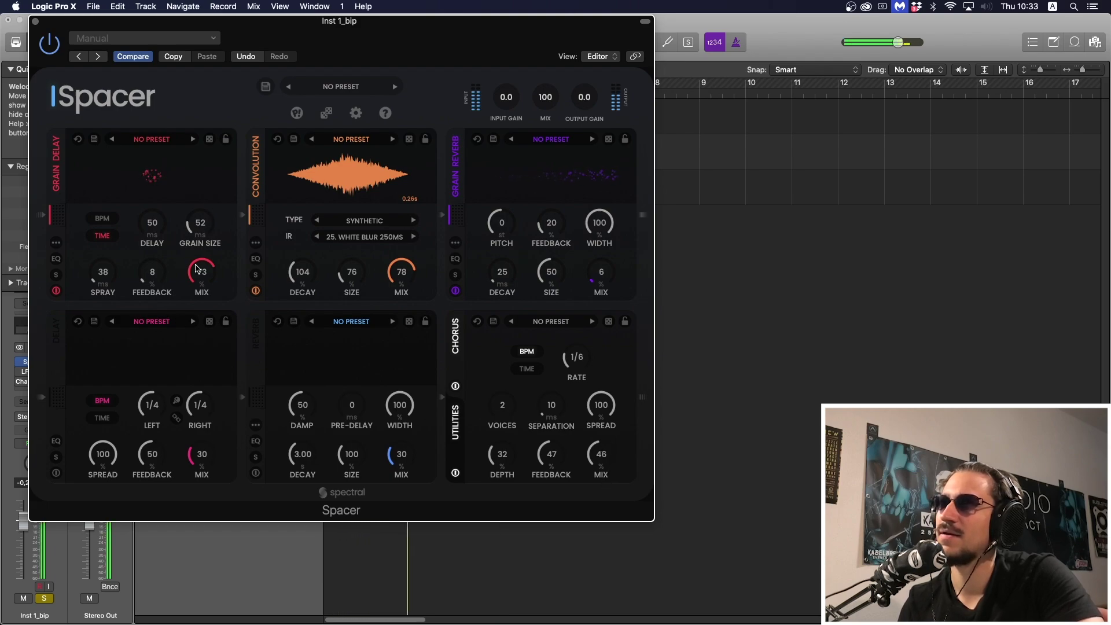
Rebalance Spacer's mixes during playback to Grain Delay 64%, Convolution 70% and Chorus 44%
{"action": "scroll", "coordinate": [197, 268], "scroll_direction": "up", "scroll_amount": 3}
{"action": "scroll", "coordinate": [413, 275], "scroll_direction": "up", "scroll_amount": 2}
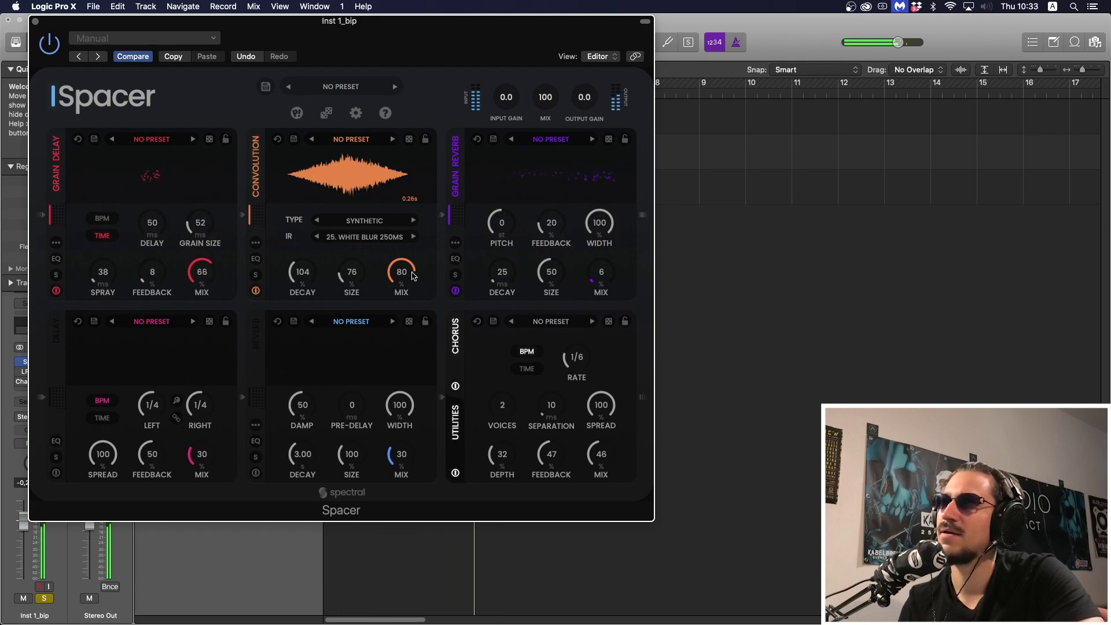
{"action": "scroll", "coordinate": [411, 278], "scroll_direction": "down", "scroll_amount": 4}
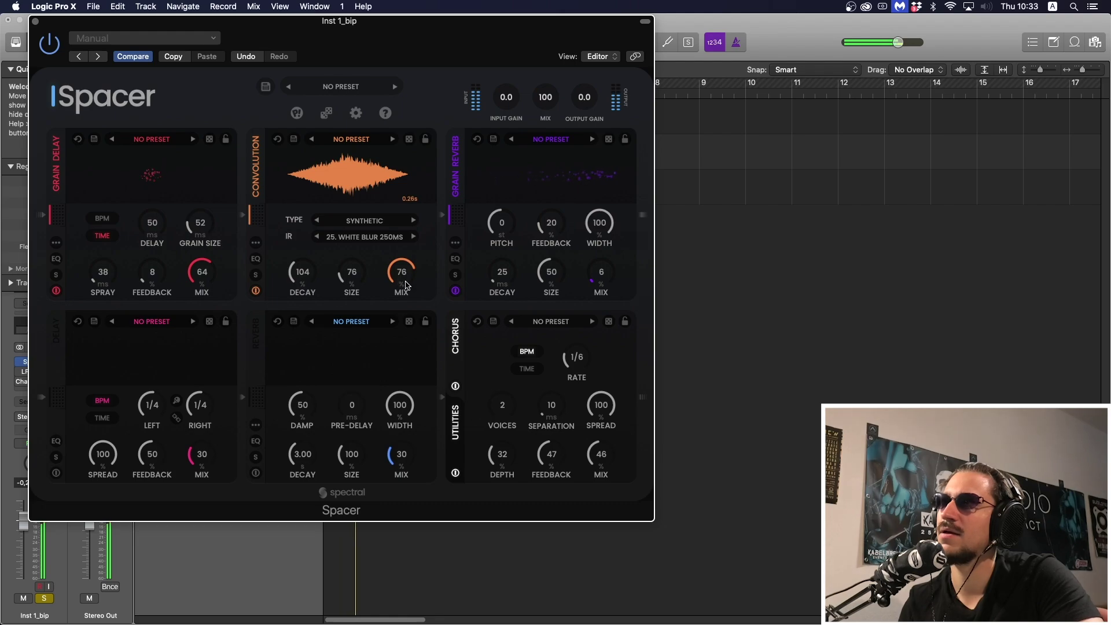
{"action": "scroll", "coordinate": [405, 284], "scroll_direction": "down", "scroll_amount": 6}
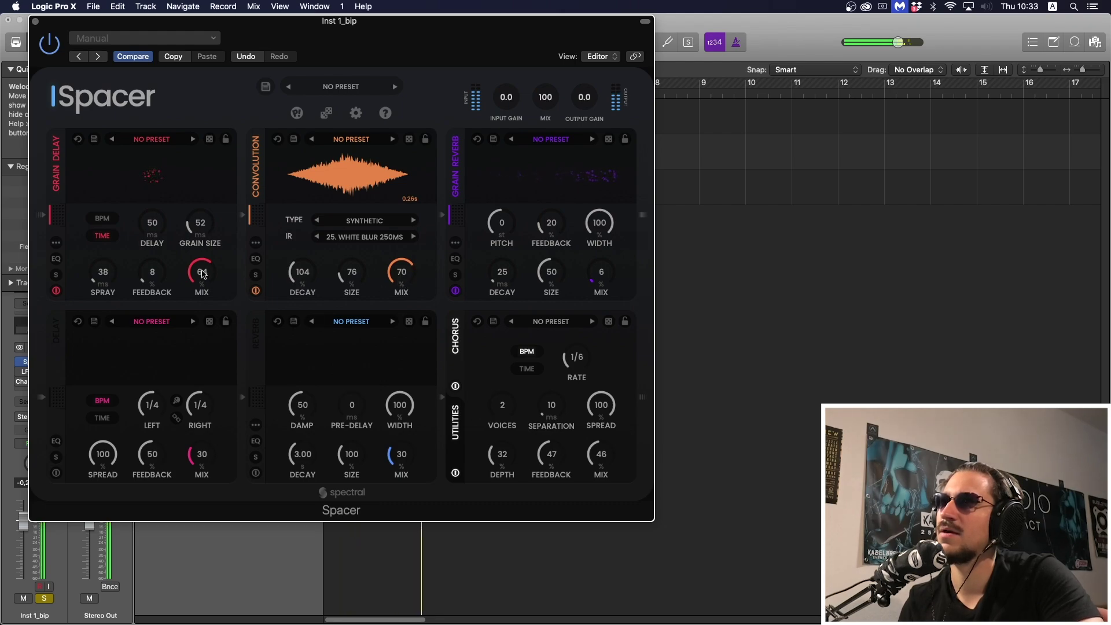
{"action": "scroll", "coordinate": [593, 441], "scroll_direction": "down", "scroll_amount": 2}
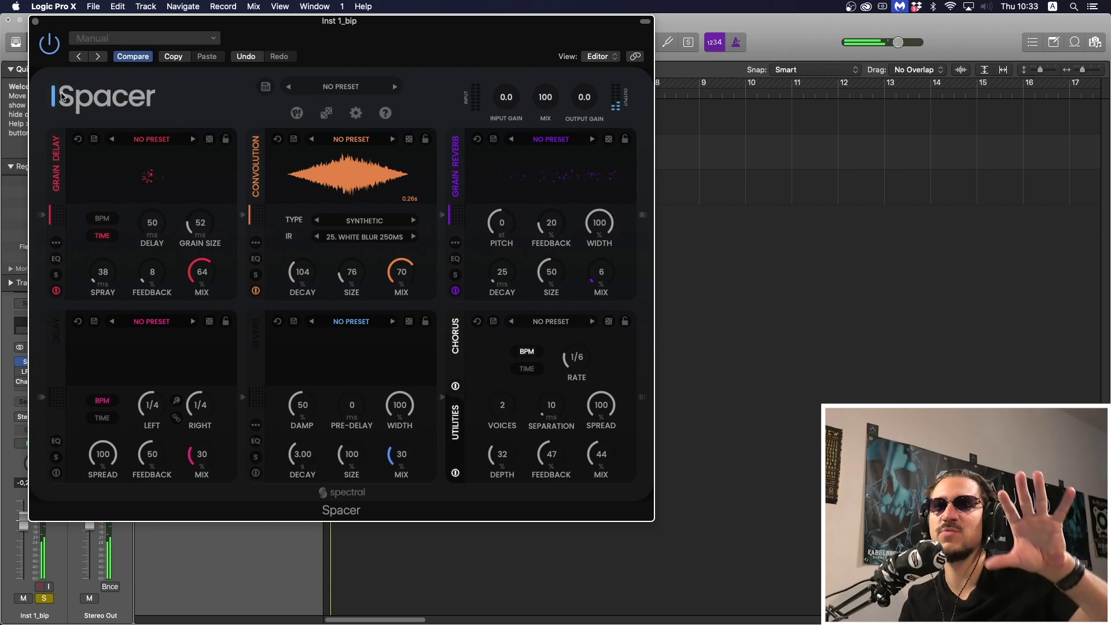
Enable Channel EQ on Inst 1_bip, raise its low-cut frequency to 340 Hz and audition the track
{"action": "left_click", "coordinate": [35, 21]}
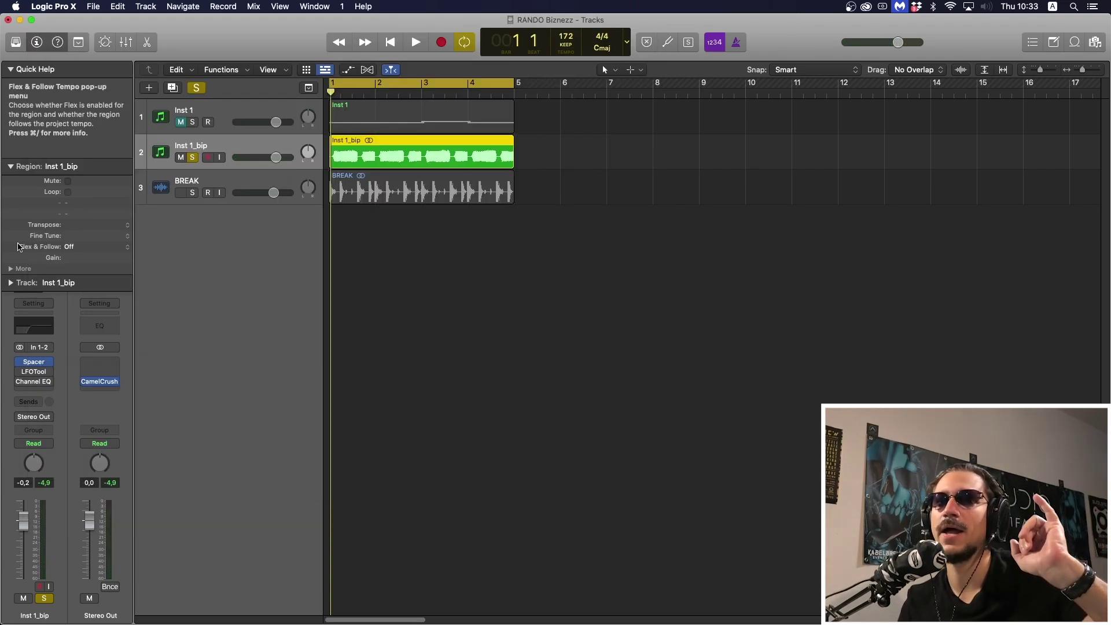
{"action": "left_click", "coordinate": [20, 381]}
{"action": "left_click", "coordinate": [34, 381]}
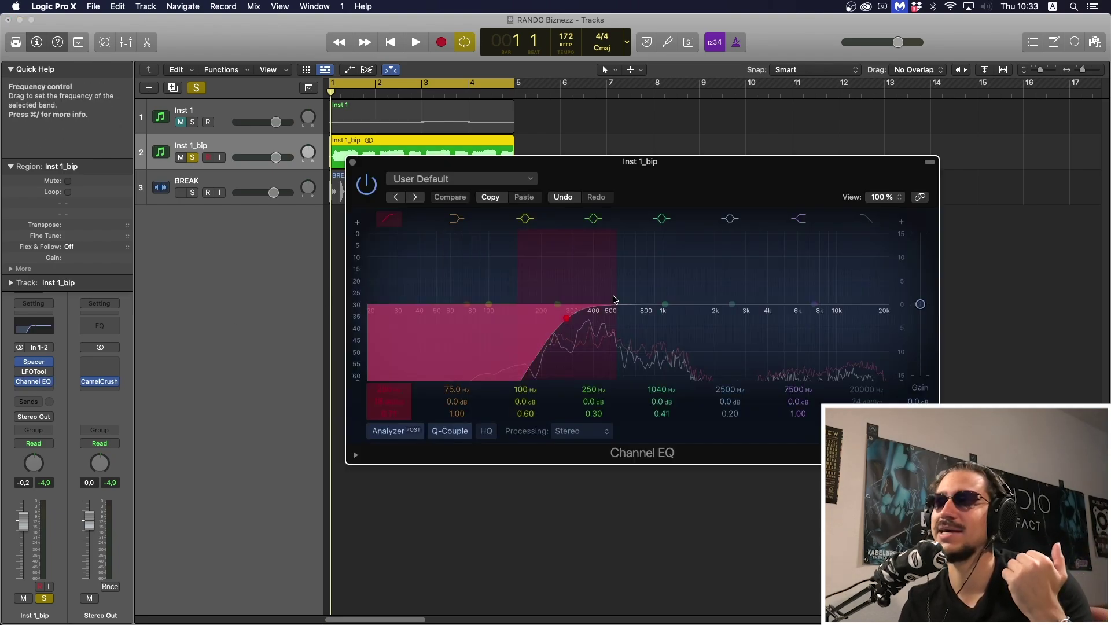
{"action": "left_click_drag", "start_coordinate": [593, 349], "coordinate": [609, 350]}
{"action": "key", "text": "space"}
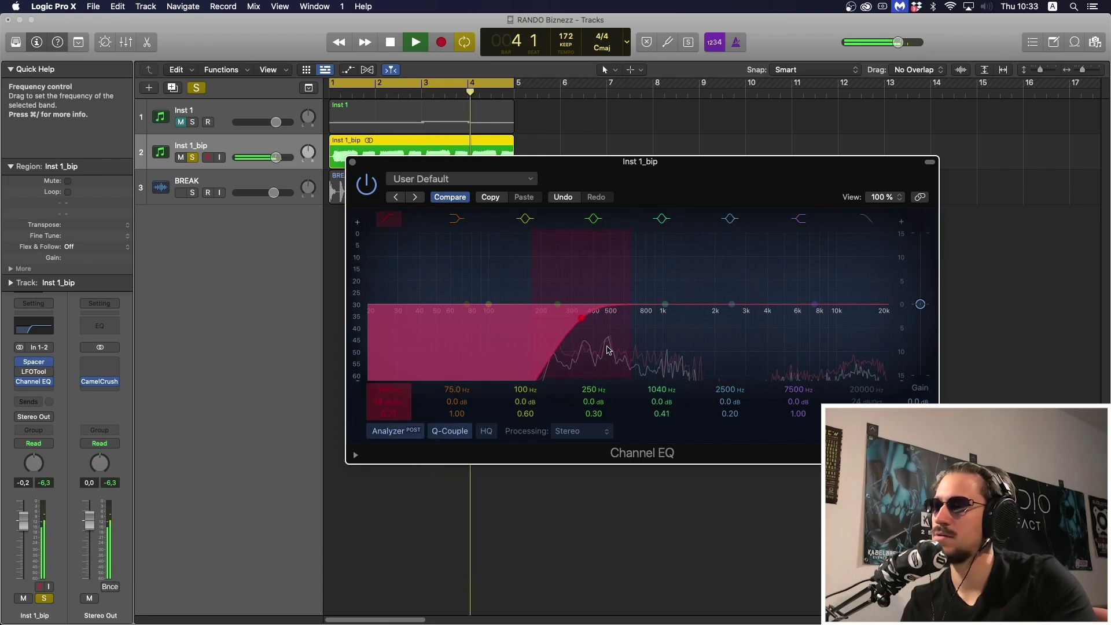
{"action": "key", "text": "space"}
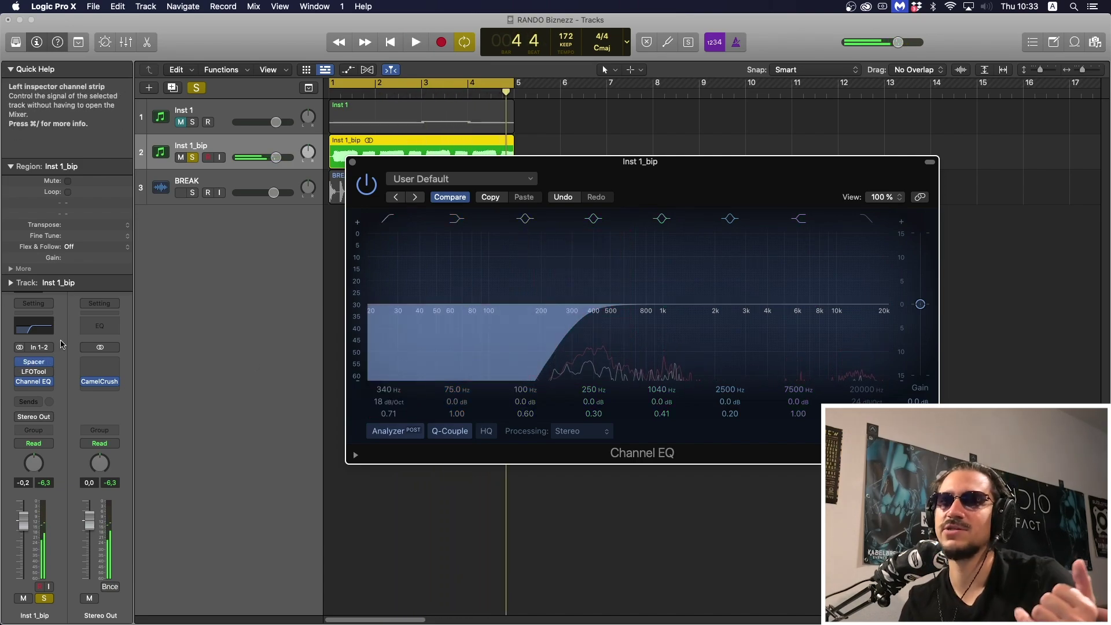
Move Channel EQ ahead of LFOTool in the Inst 1_bip effect chain and switch LFOTool on
{"action": "left_click_drag", "start_coordinate": [38, 384], "coordinate": [33, 372]}
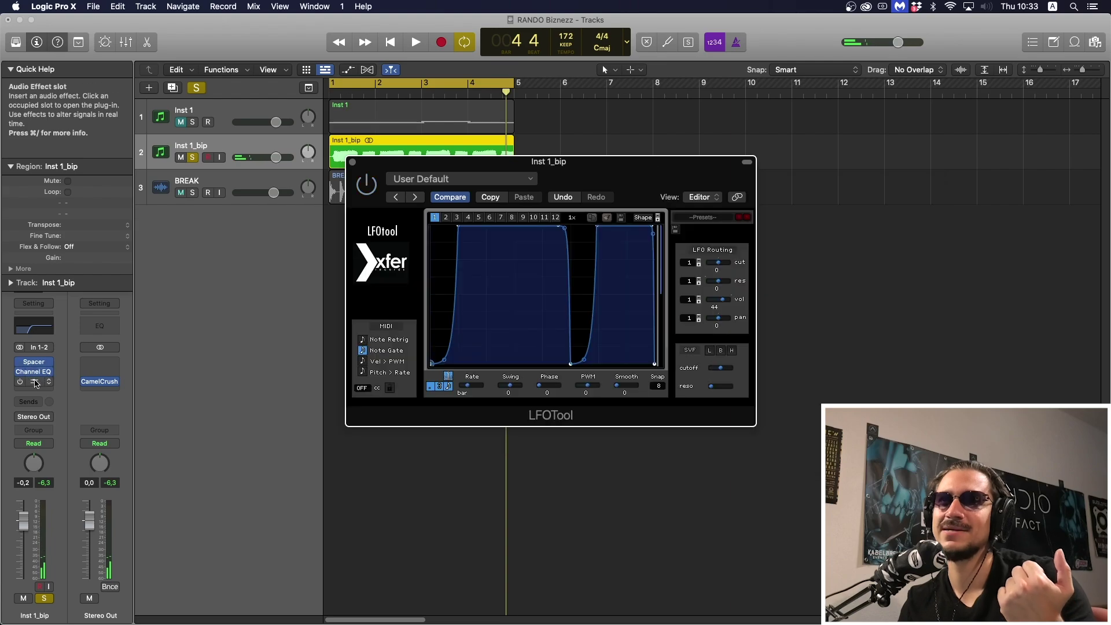
{"action": "left_click", "coordinate": [33, 383]}
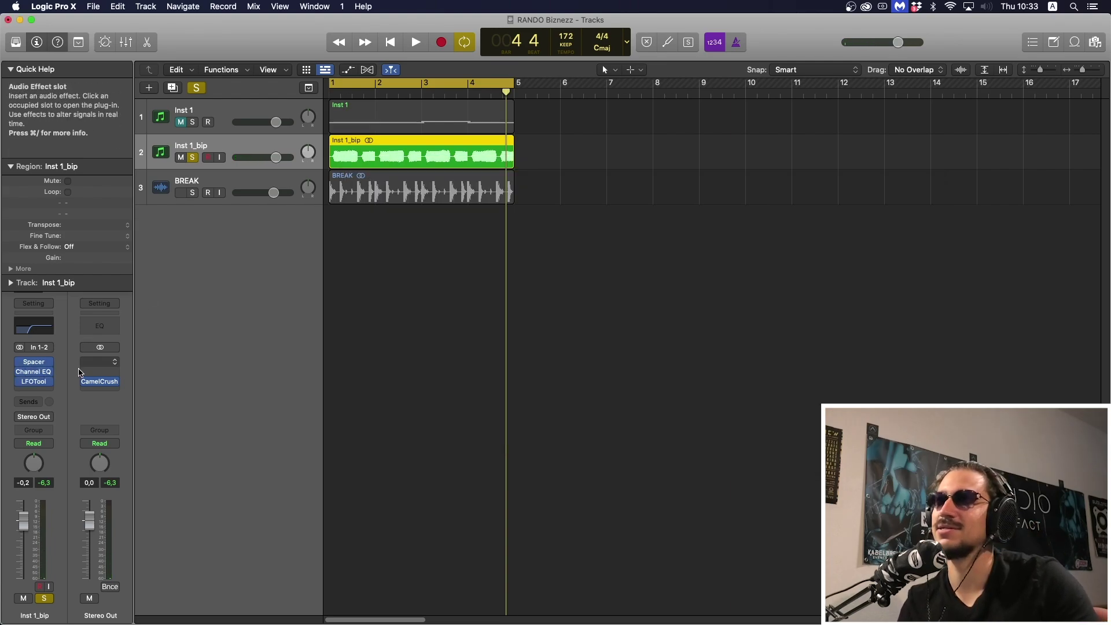
{"action": "left_click", "coordinate": [36, 383]}
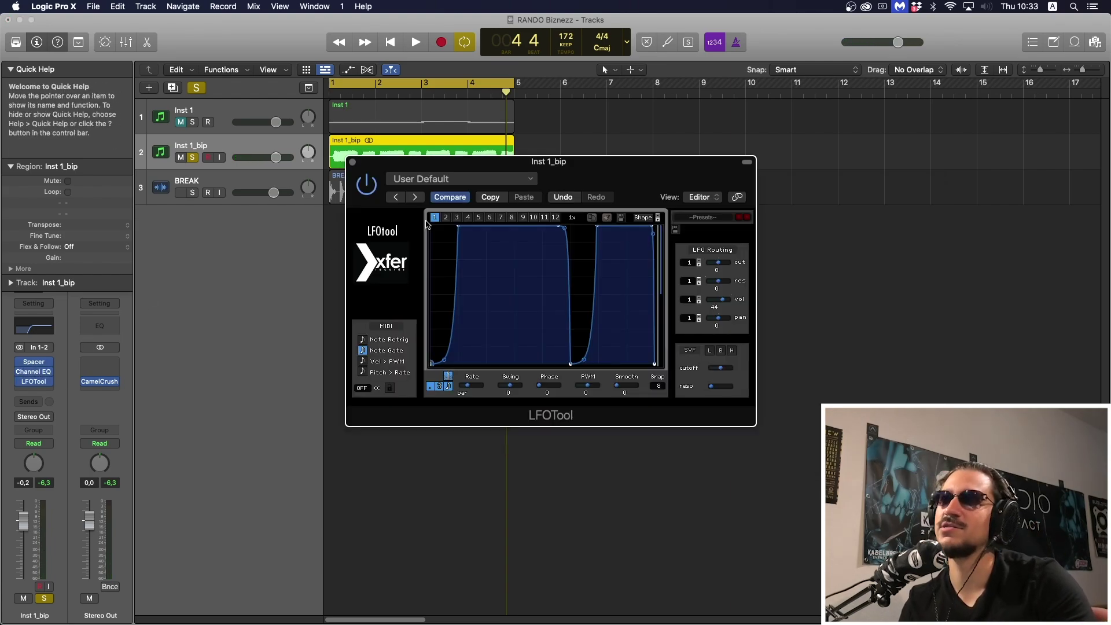
Set LFOTool's LFO volume amount to 66 while playing Inst 1_bip
{"action": "key", "text": "space"}
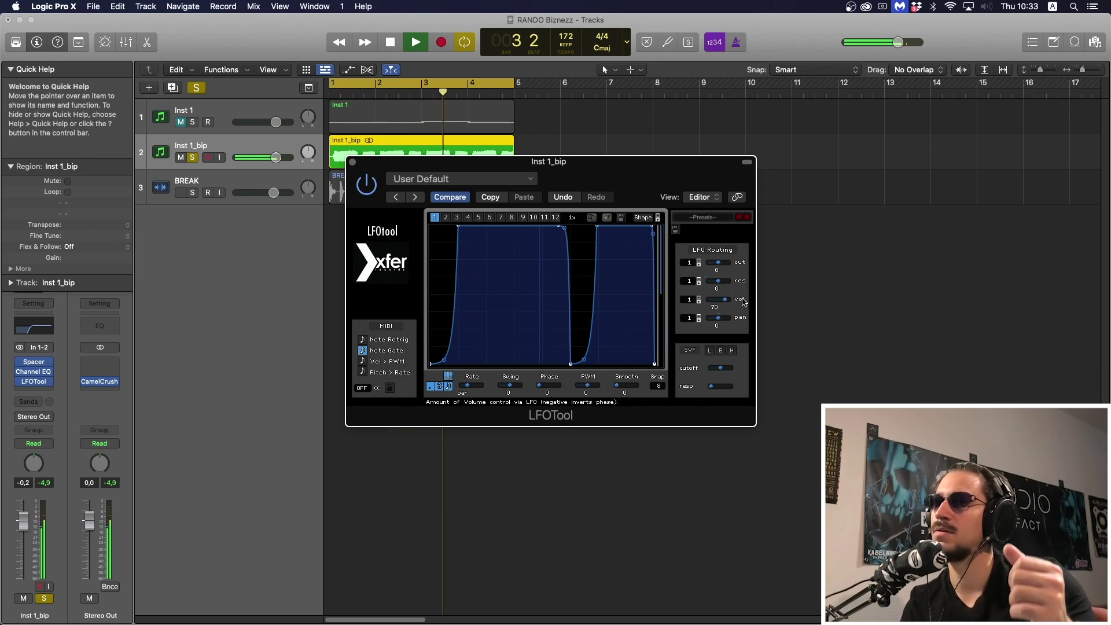
{"action": "left_click_drag", "start_coordinate": [745, 302], "coordinate": [742, 302]}
{"action": "key", "text": "space"}
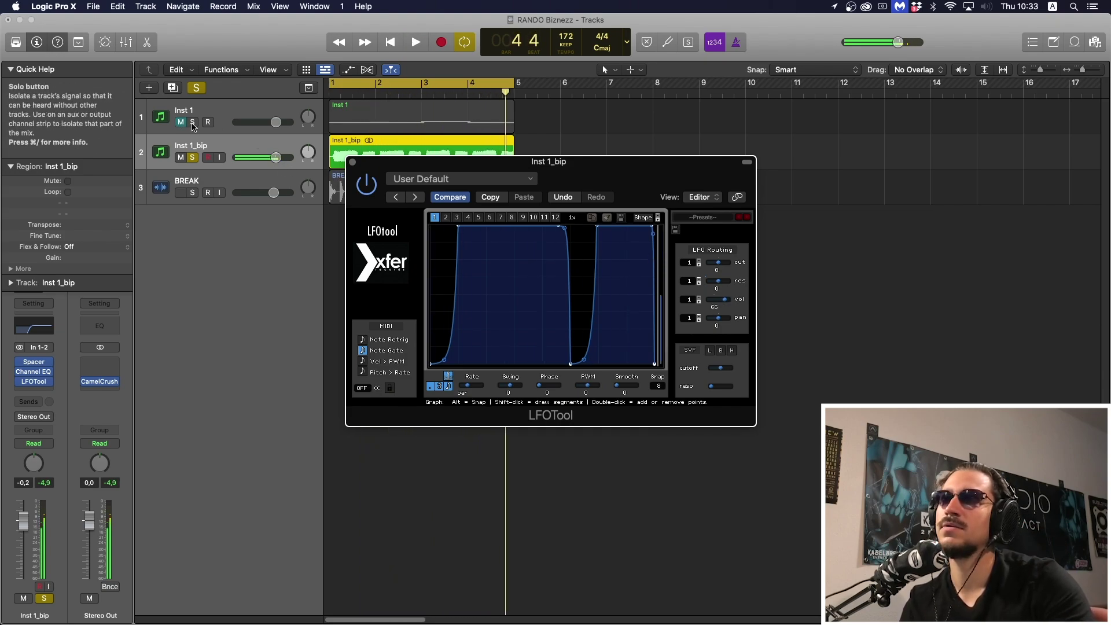
Solo Inst 1 together with Inst 1_bip and trim LFOTool's LFO volume amount to 64 during playback
{"action": "left_click", "coordinate": [193, 122]}
{"action": "key", "text": "space"}
{"action": "left_click_drag", "start_coordinate": [725, 300], "coordinate": [724, 300]}
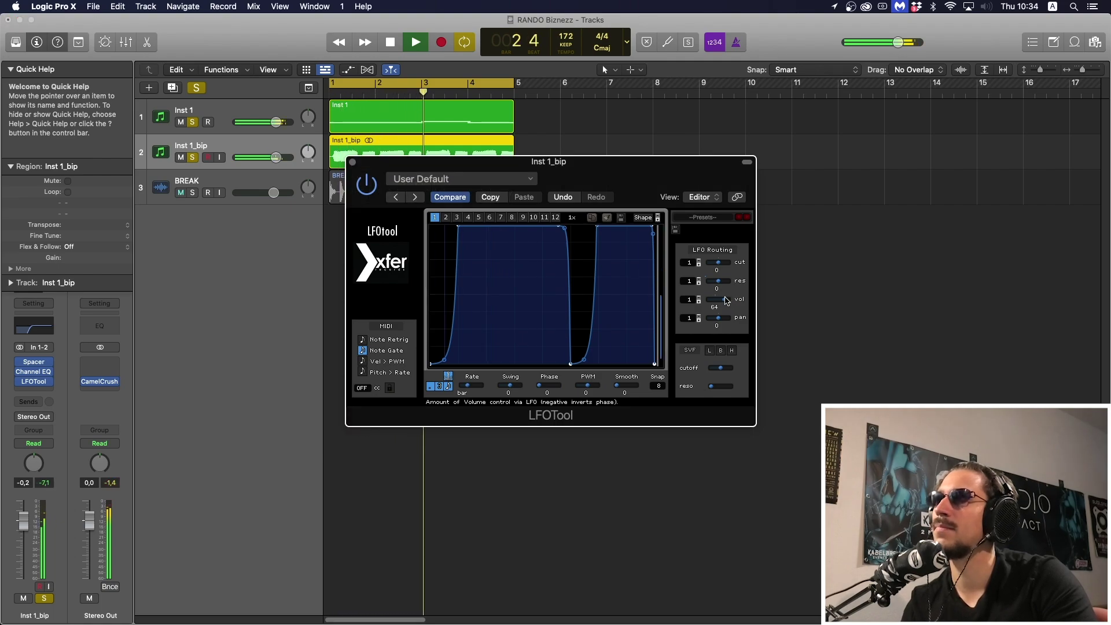
{"action": "left_click", "coordinate": [353, 163]}
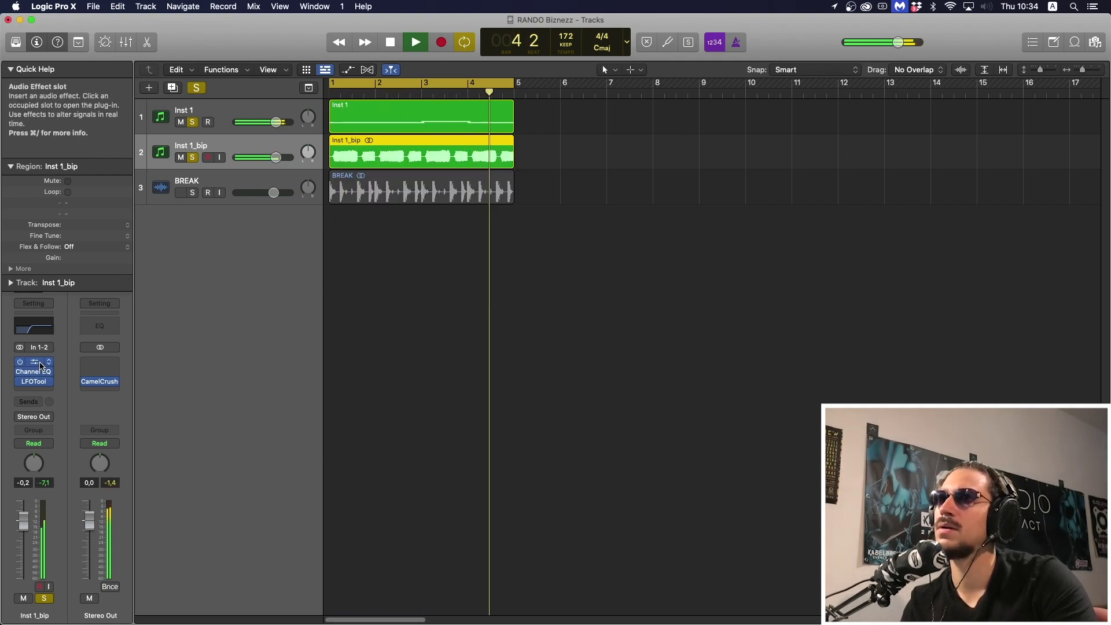
In Spacer on Inst 1_bip, set the Grain Delay mix to 74 and the Convolution mix to 79 during playback
{"action": "left_click", "coordinate": [33, 362]}
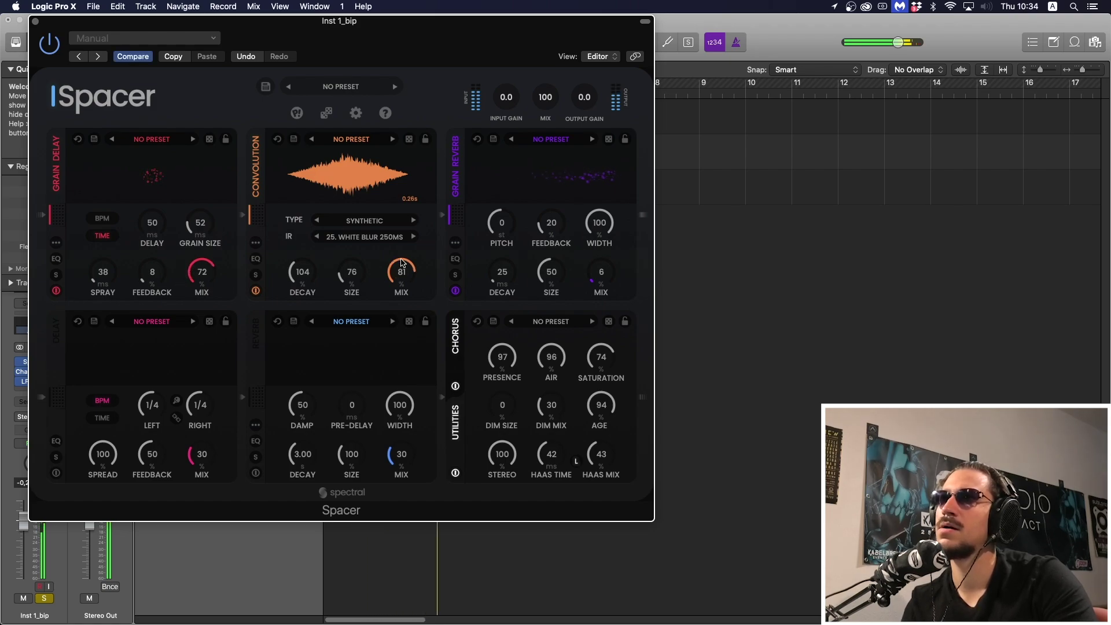
{"action": "left_click_drag", "start_coordinate": [214, 270], "coordinate": [213, 267]}
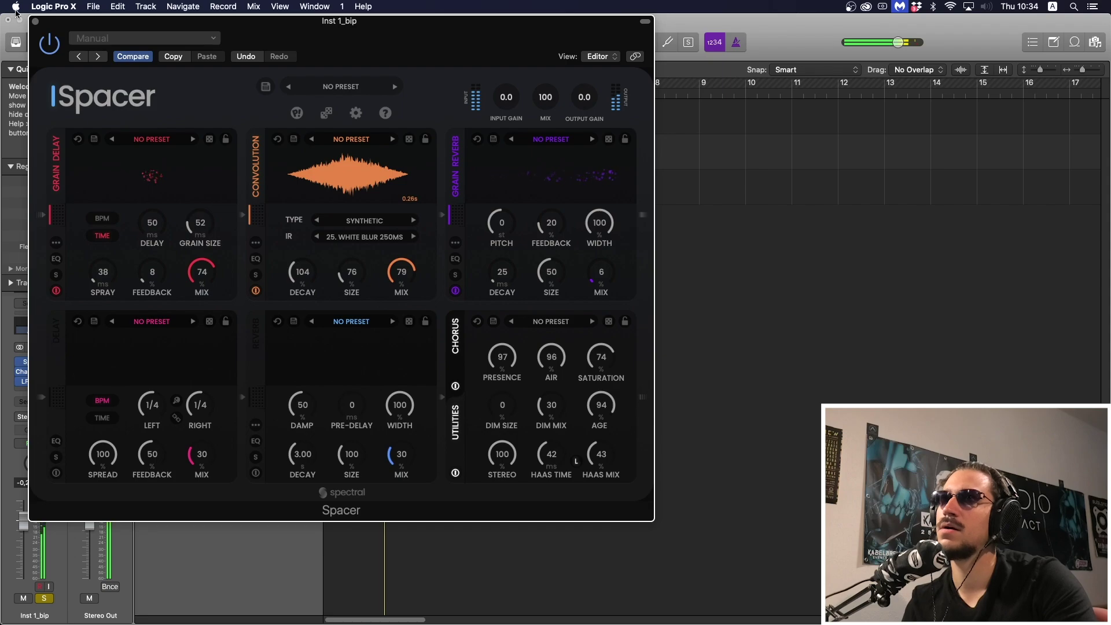
{"action": "left_click", "coordinate": [34, 21]}
Clear all track solos and unmute Inst 1 to audition both bass layers with the BREAK track
{"action": "left_click", "coordinate": [197, 88]}
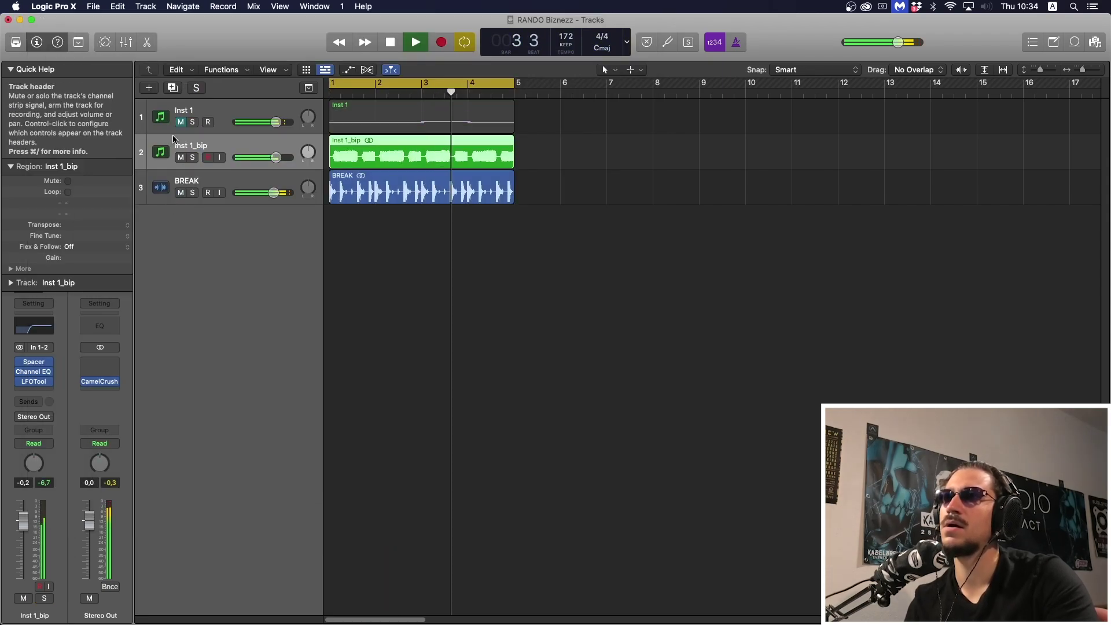
{"action": "left_click", "coordinate": [180, 122]}
{"action": "left_click", "coordinate": [422, 260]}
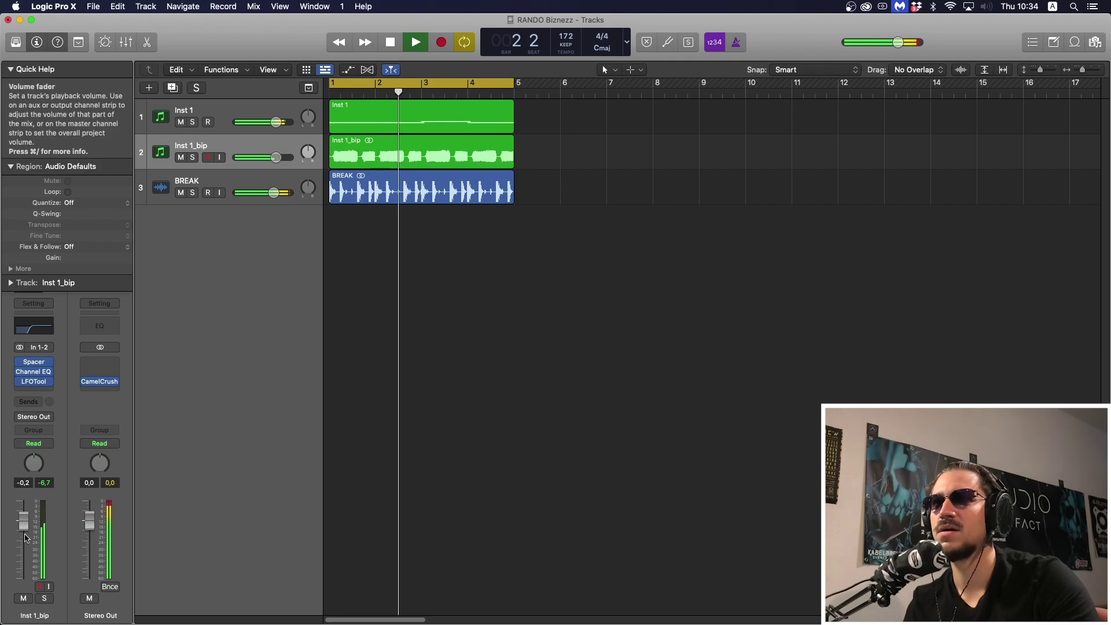
Lower the Inst 1_bip volume to -1.0 dB while the full mix plays, and stop playback
{"action": "left_click_drag", "start_coordinate": [276, 158], "coordinate": [275, 157]}
{"action": "left_click_drag", "start_coordinate": [22, 529], "coordinate": [23, 531]}
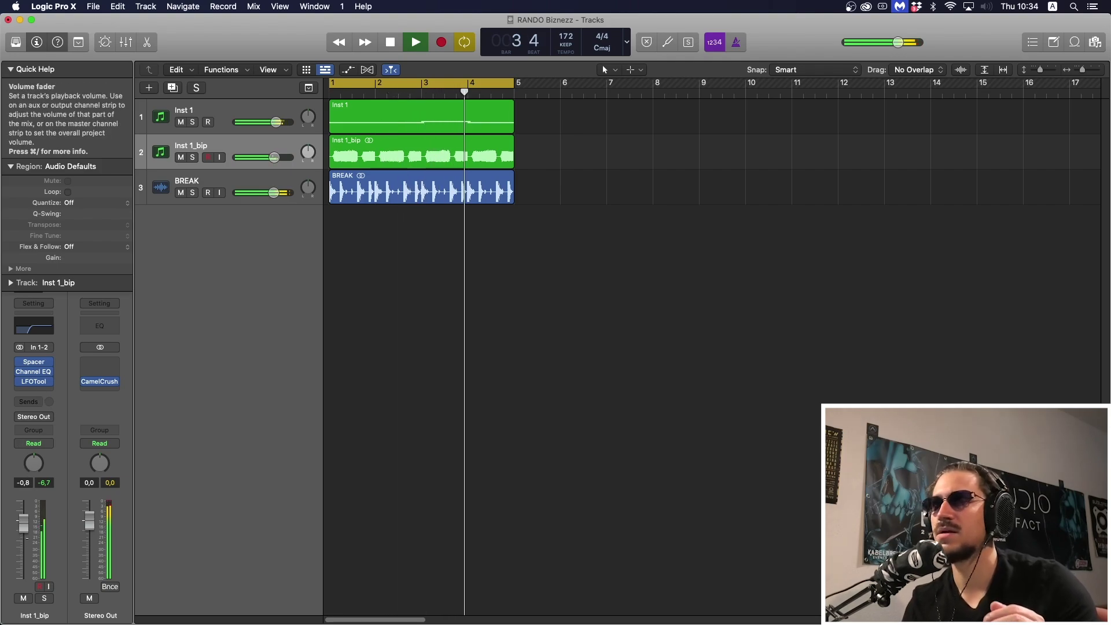
{"action": "key", "text": "space"}
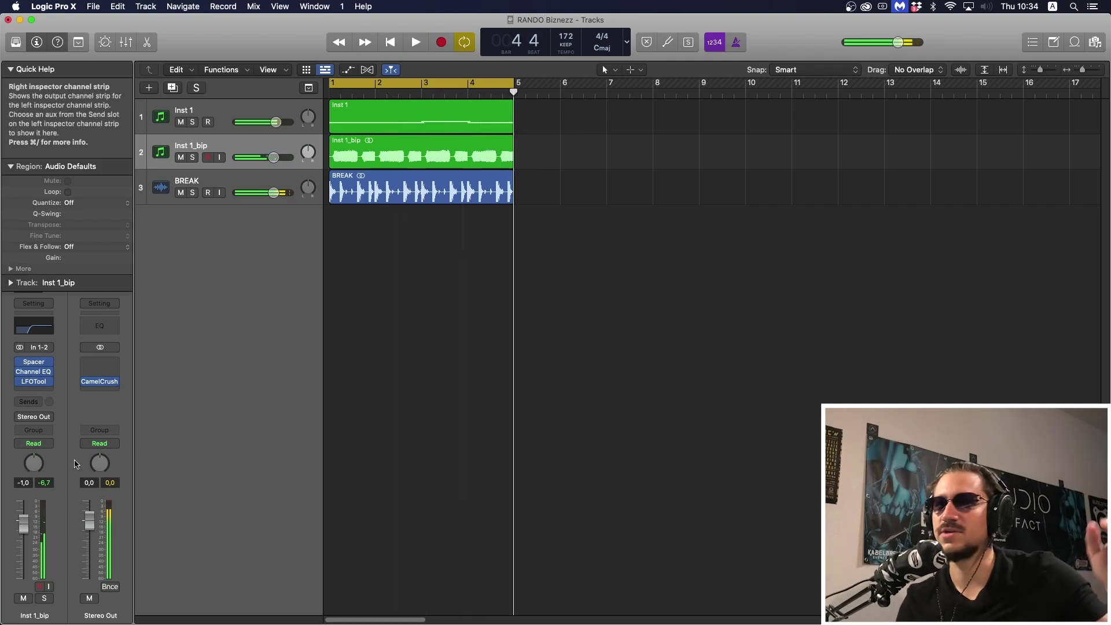
Review Spacer's Convolution type options and its Chorus and Utilities settings on Inst 1_bip, leaving them as they are
{"action": "left_click", "coordinate": [40, 363]}
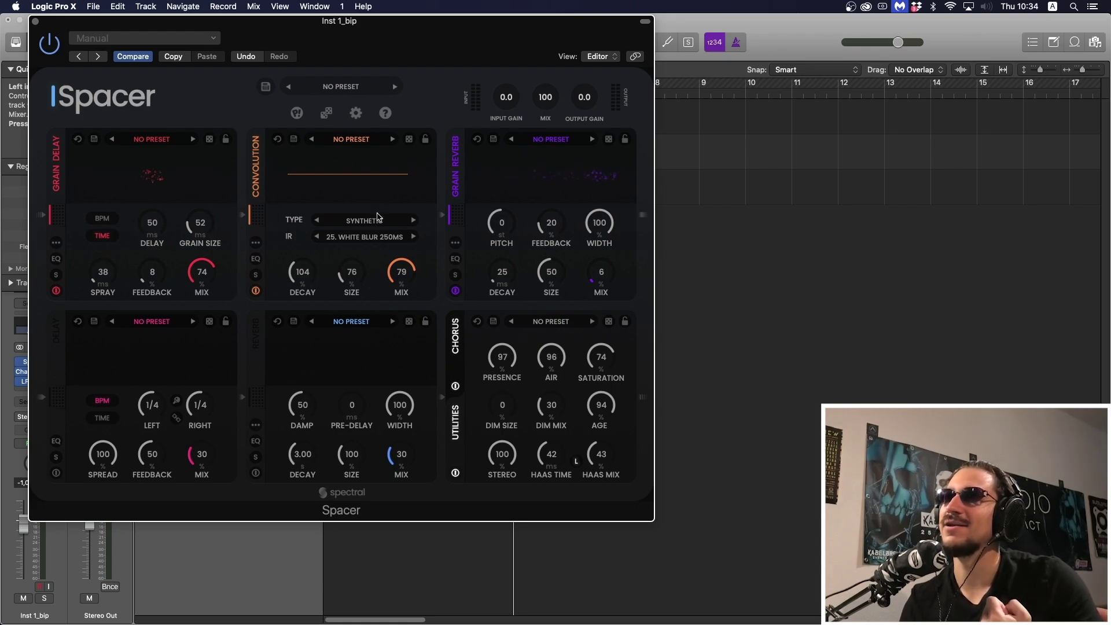
{"action": "left_click", "coordinate": [363, 235]}
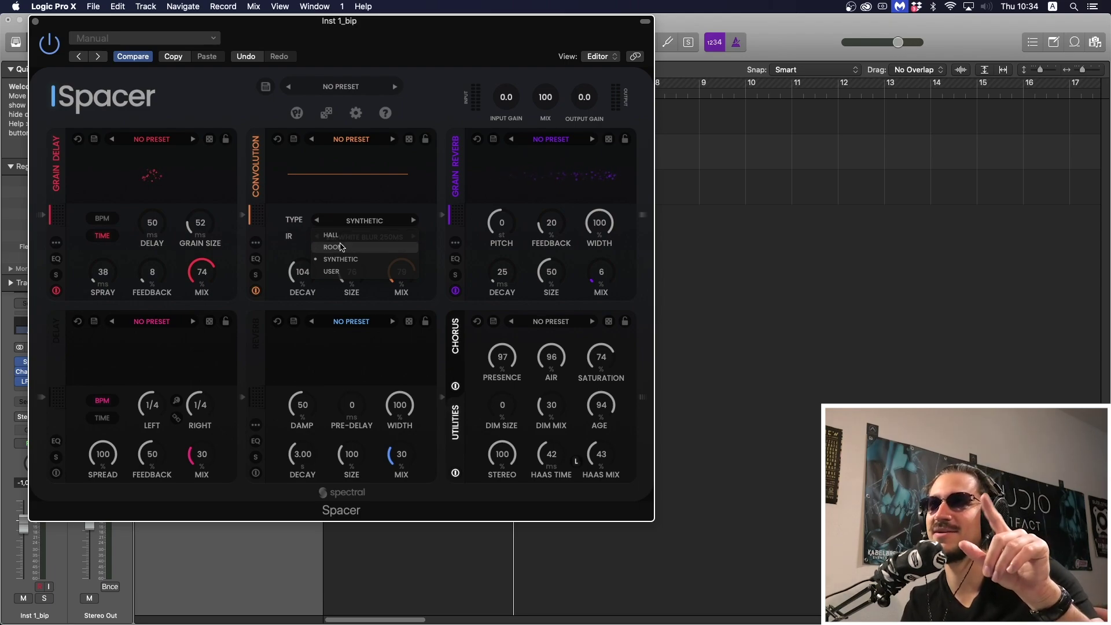
{"action": "left_click", "coordinate": [270, 253]}
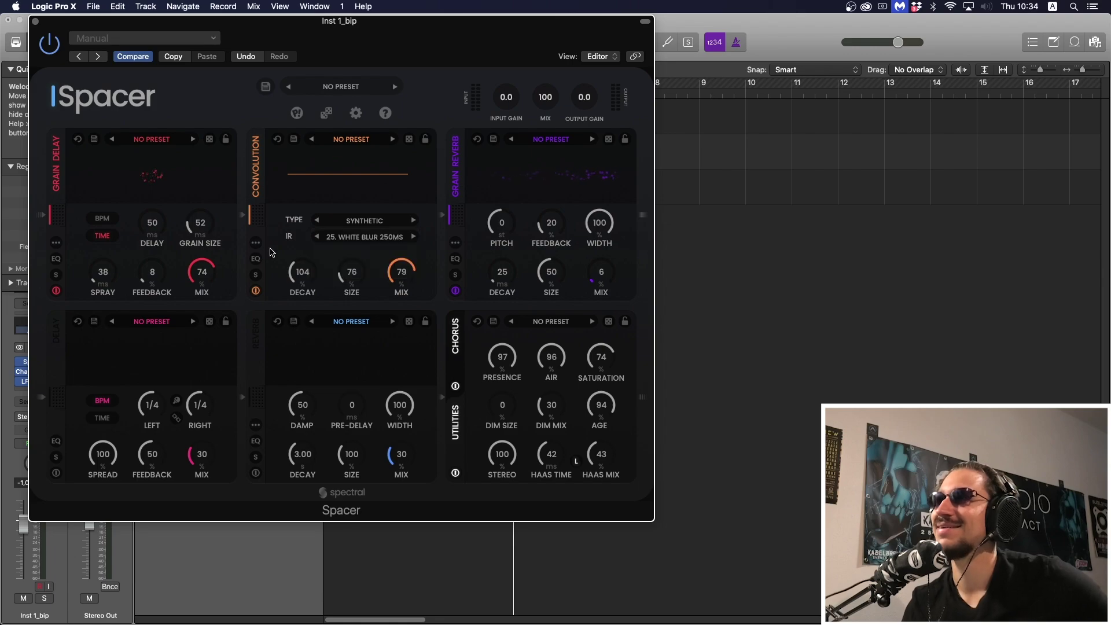
{"action": "left_click", "coordinate": [455, 346]}
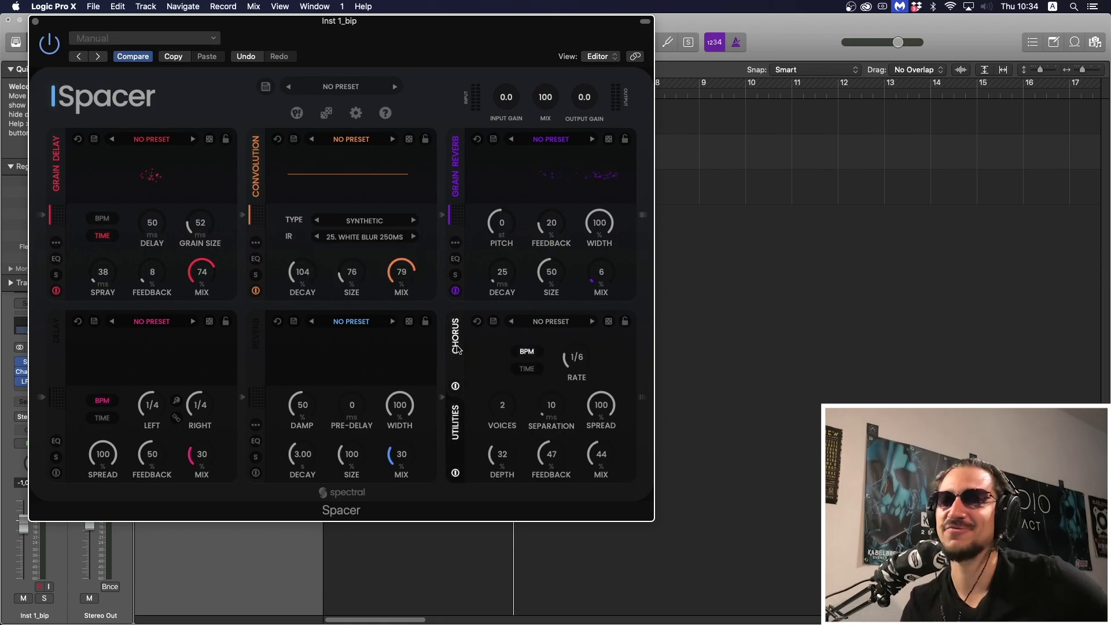
{"action": "left_click", "coordinate": [457, 413]}
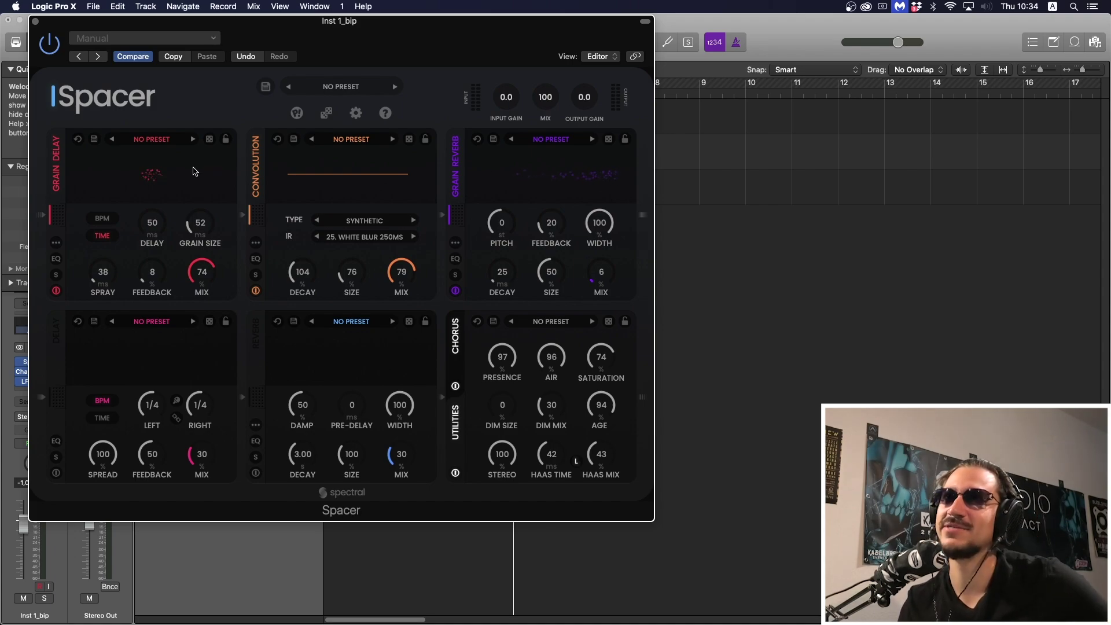
{"action": "left_click", "coordinate": [36, 21]}
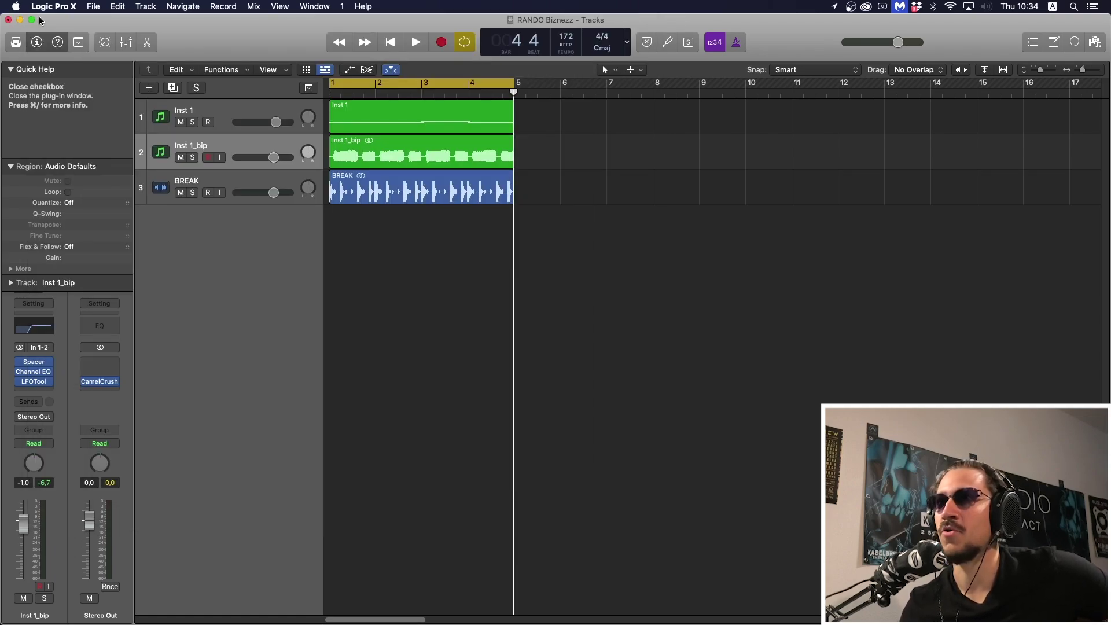